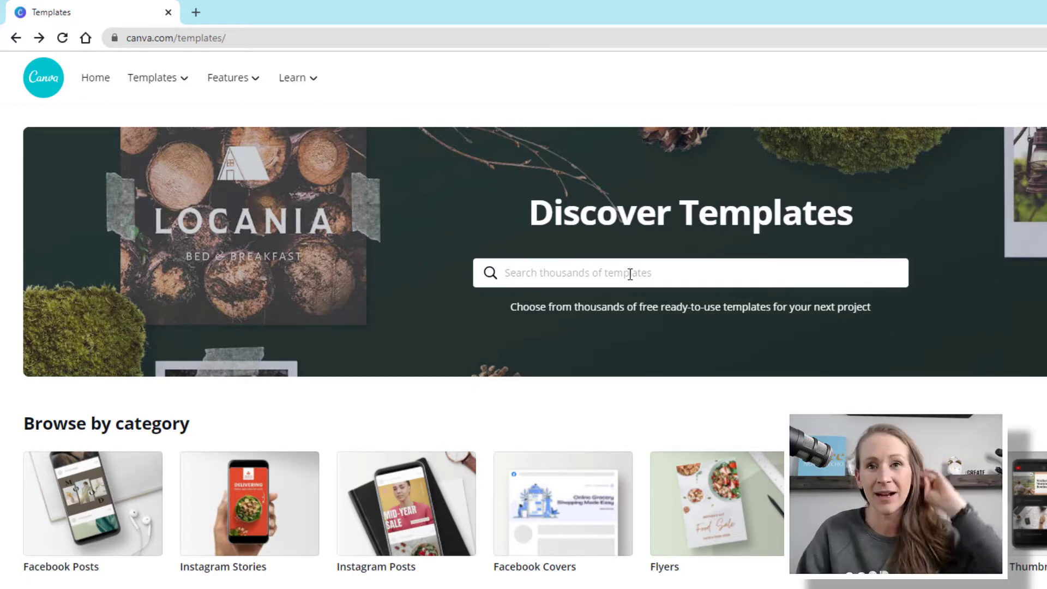
Search the templates for 'podcast' and open the Podcast Covers collection of 86 templates
{"action": "left_click", "coordinate": [629, 273]}
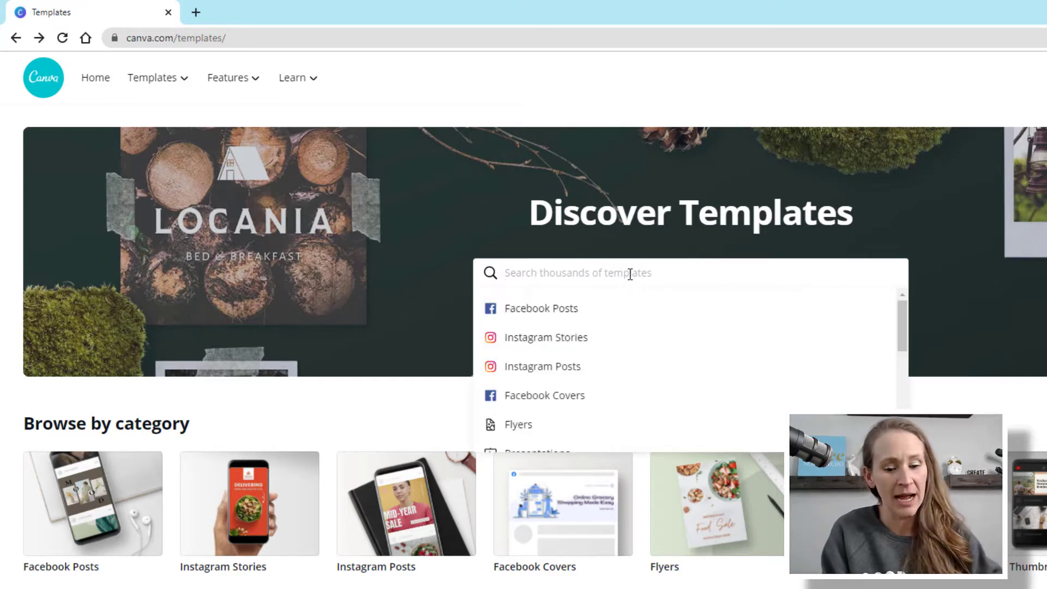
{"action": "type", "text": "podcast"}
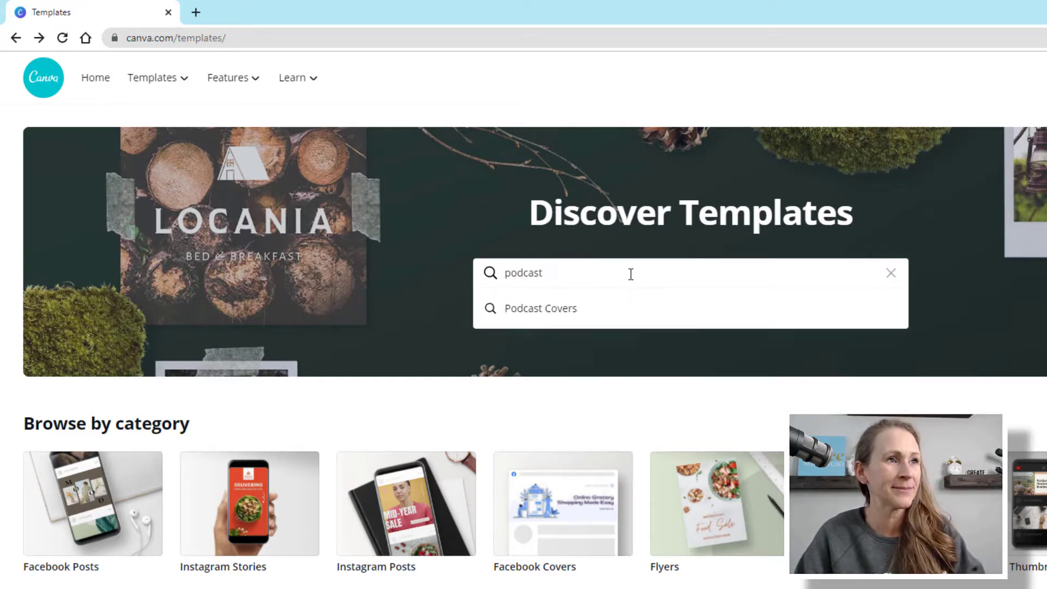
{"action": "left_click", "coordinate": [561, 315]}
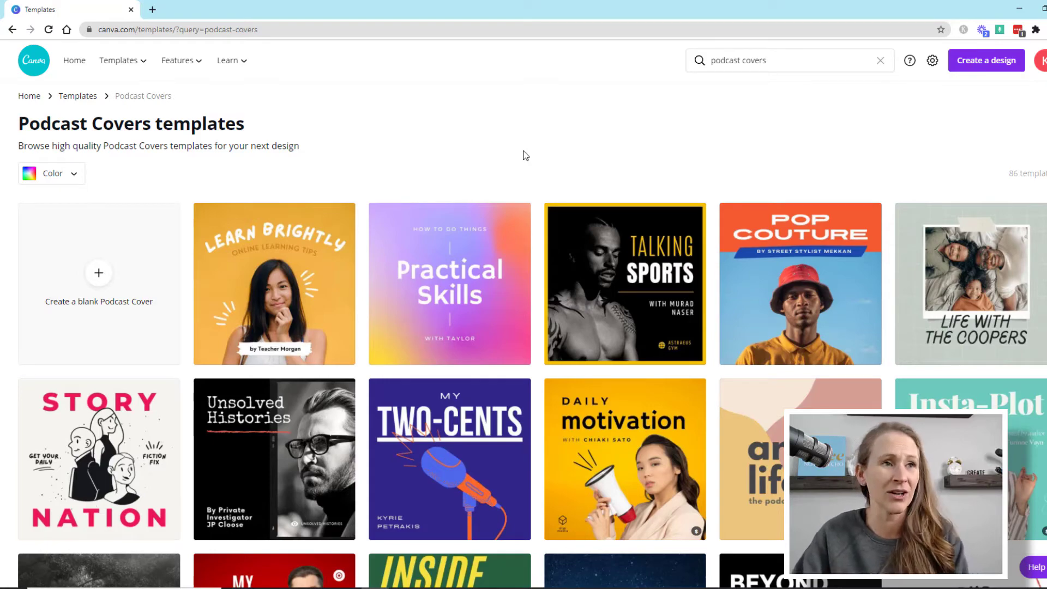
{"action": "scroll", "coordinate": [525, 171], "scroll_direction": "down", "scroll_amount": 9}
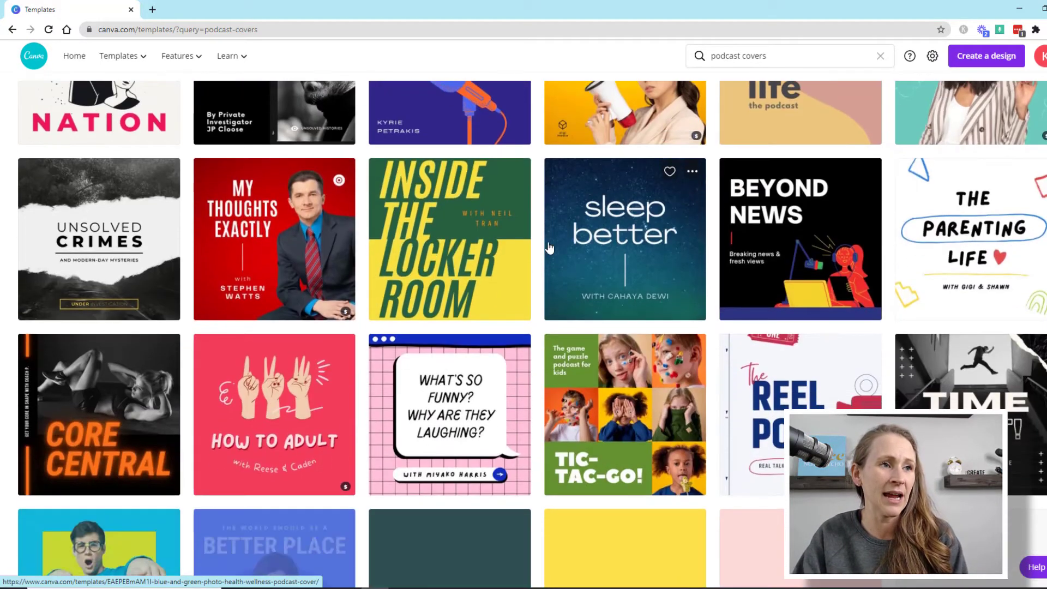
{"action": "scroll", "coordinate": [547, 249], "scroll_direction": "down", "scroll_amount": 4}
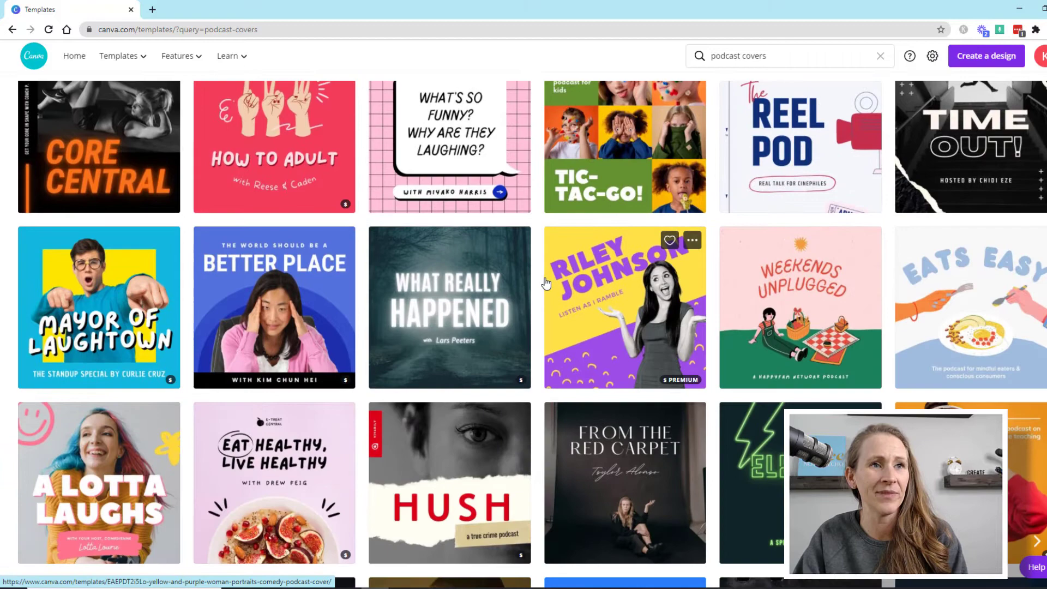
{"action": "scroll", "coordinate": [545, 283], "scroll_direction": "down", "scroll_amount": 4}
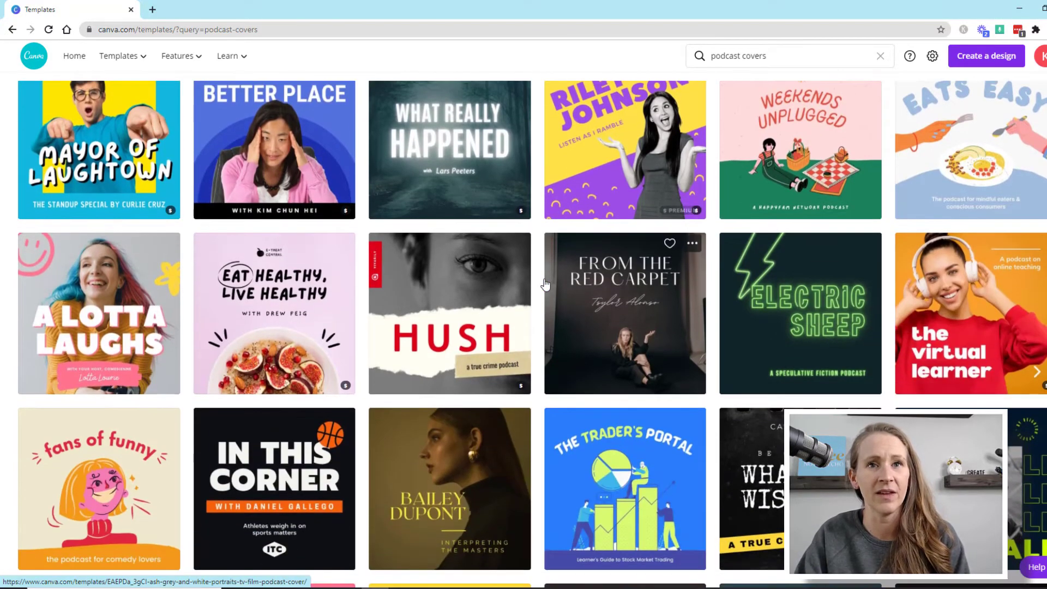
{"action": "scroll", "coordinate": [541, 313], "scroll_direction": "down", "scroll_amount": 3}
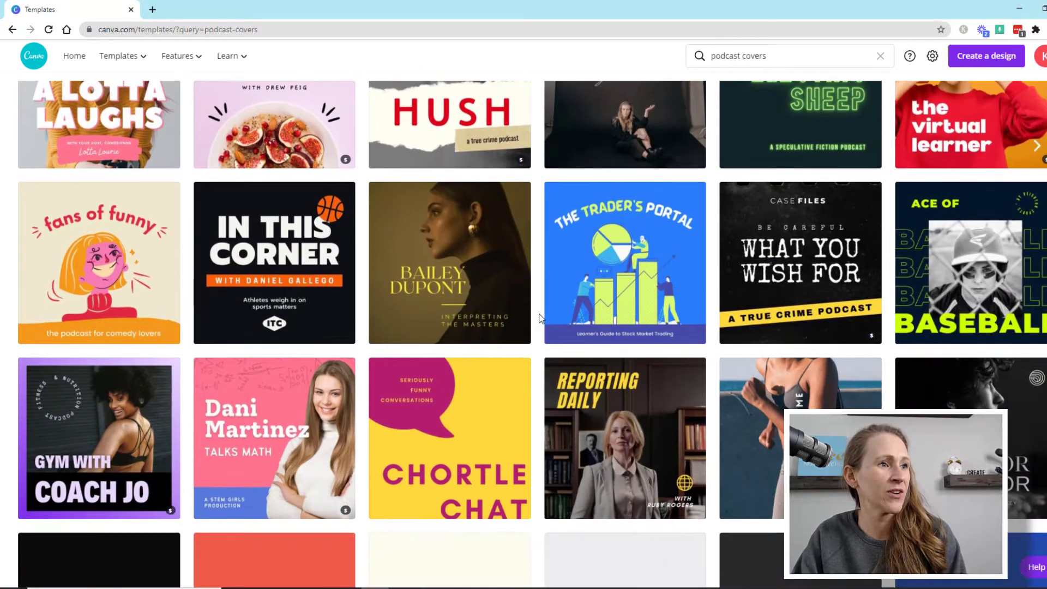
{"action": "scroll", "coordinate": [540, 318], "scroll_direction": "down", "scroll_amount": 2}
{"action": "scroll", "coordinate": [542, 327], "scroll_direction": "down", "scroll_amount": 4}
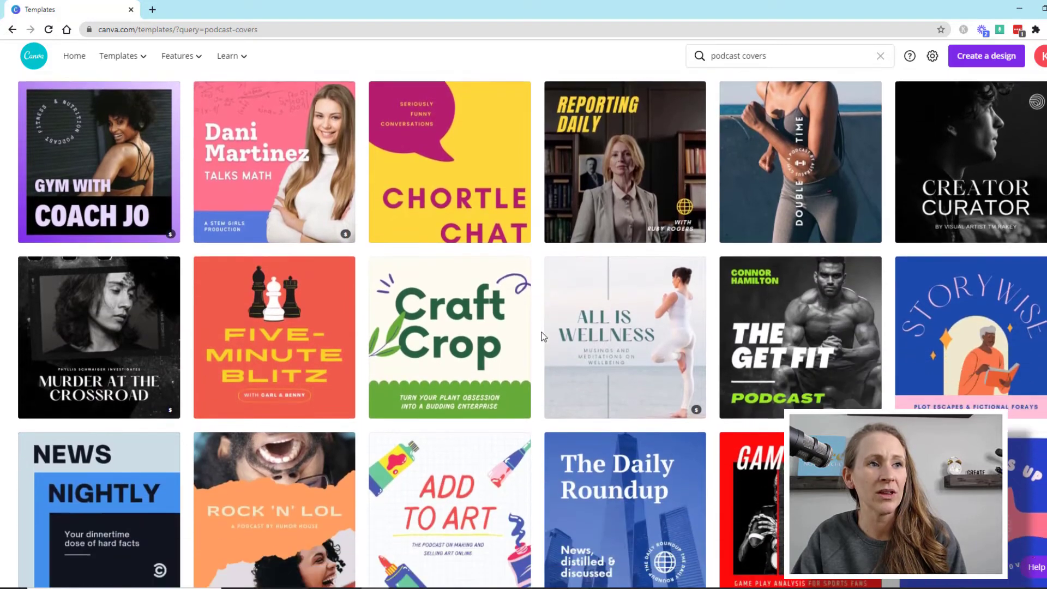
{"action": "scroll", "coordinate": [542, 338], "scroll_direction": "down", "scroll_amount": 5}
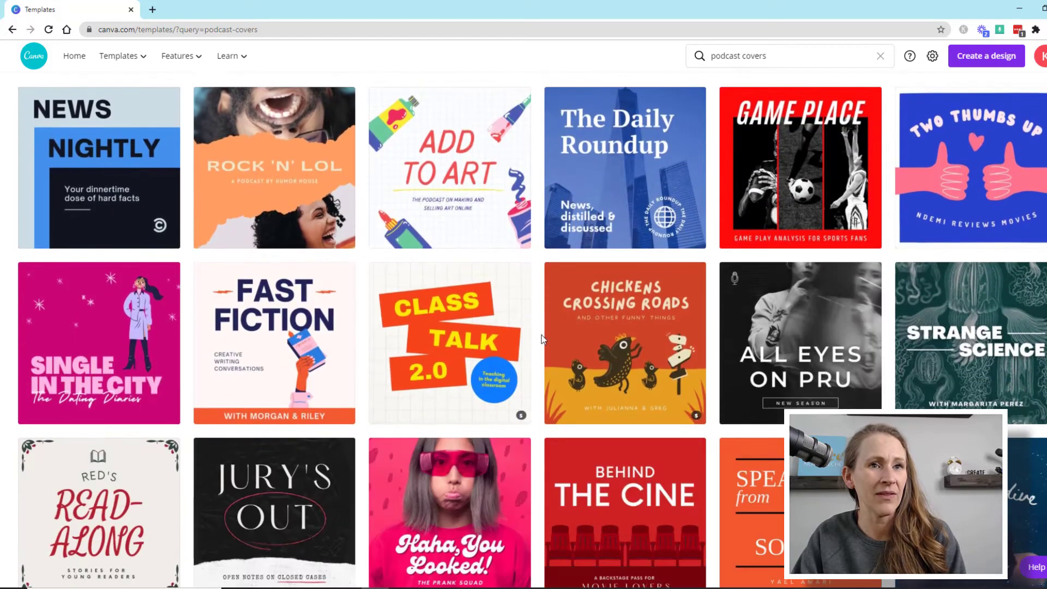
{"action": "scroll", "coordinate": [542, 339], "scroll_direction": "down", "scroll_amount": 5}
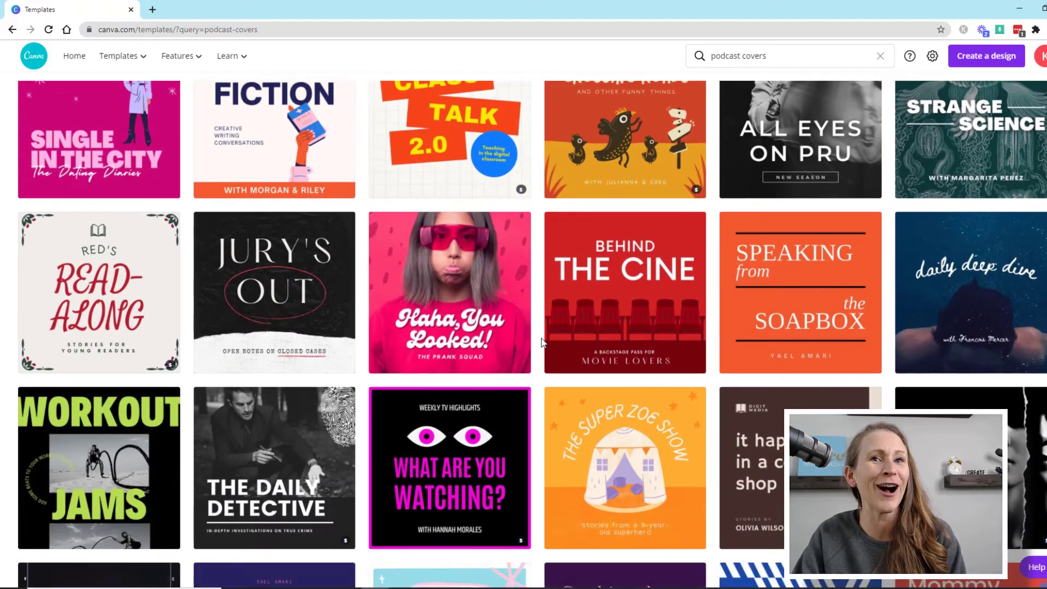
{"action": "scroll", "coordinate": [541, 342], "scroll_direction": "down", "scroll_amount": 3}
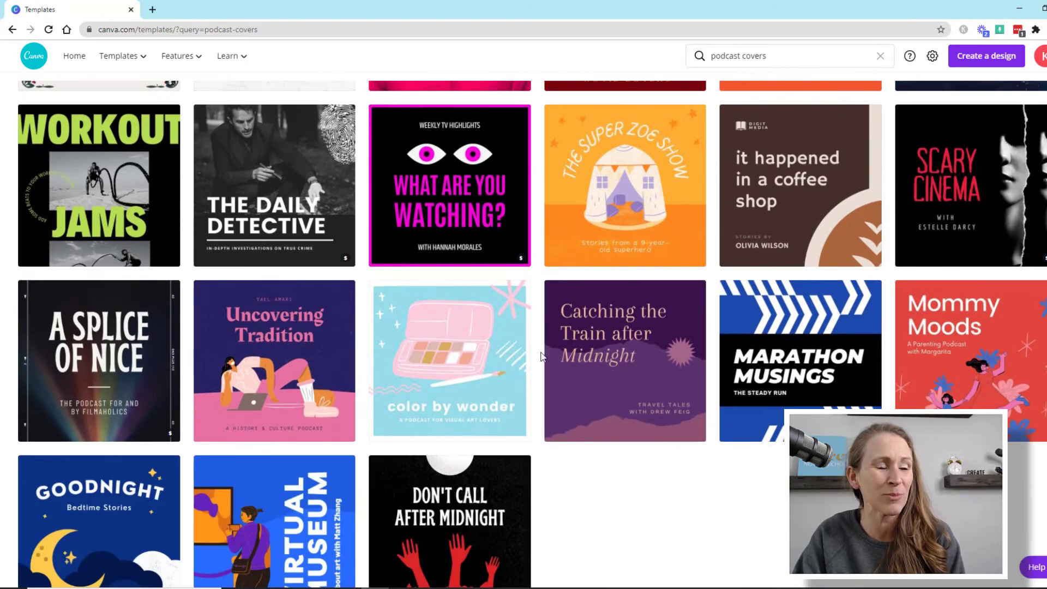
{"action": "scroll", "coordinate": [541, 355], "scroll_direction": "down", "scroll_amount": 1}
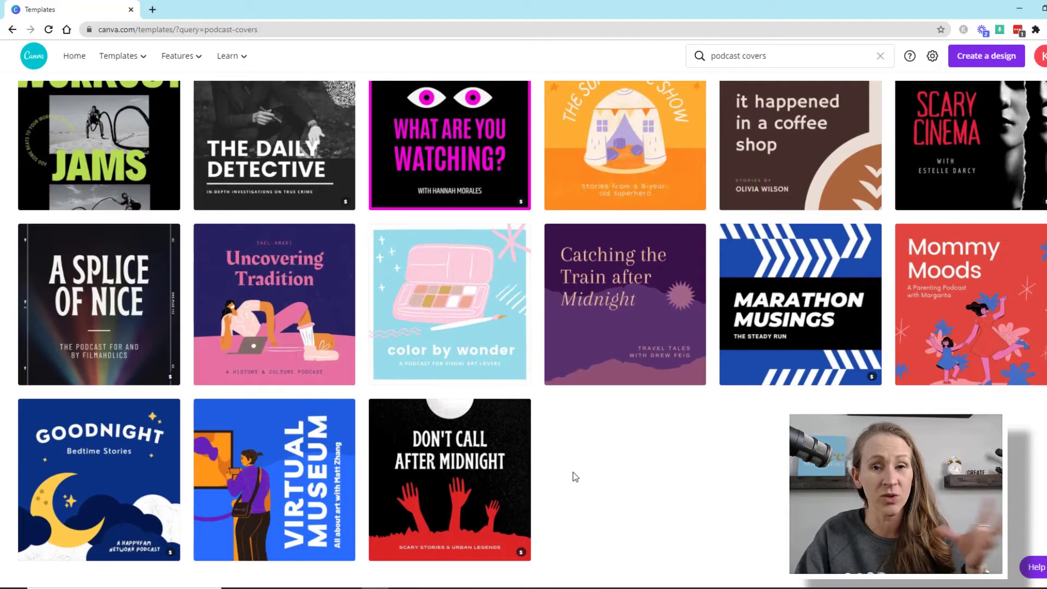
{"action": "scroll", "coordinate": [563, 474], "scroll_direction": "up", "scroll_amount": 11}
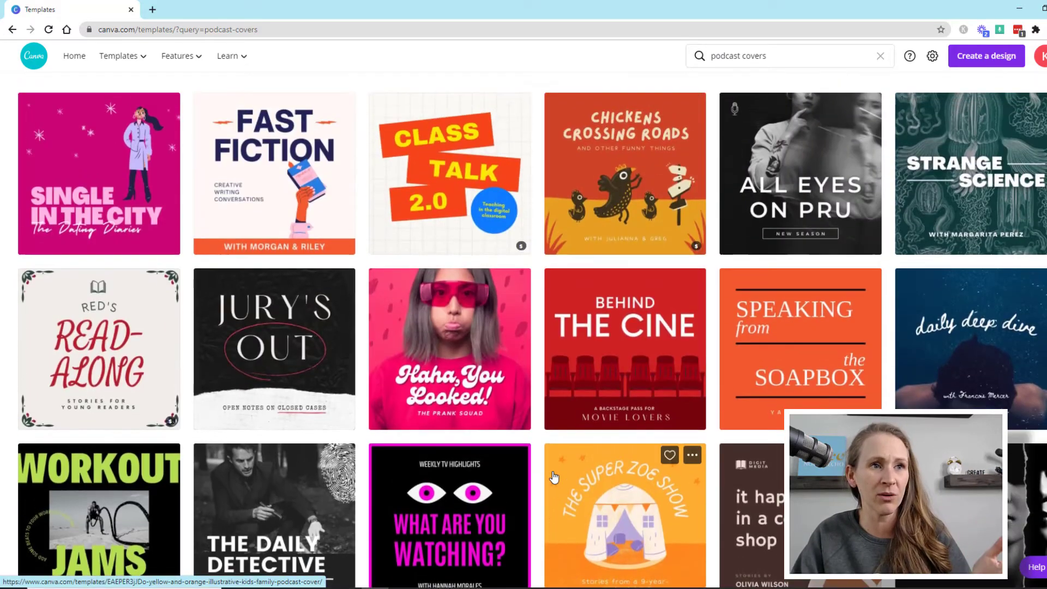
{"action": "scroll", "coordinate": [550, 474], "scroll_direction": "up", "scroll_amount": 11}
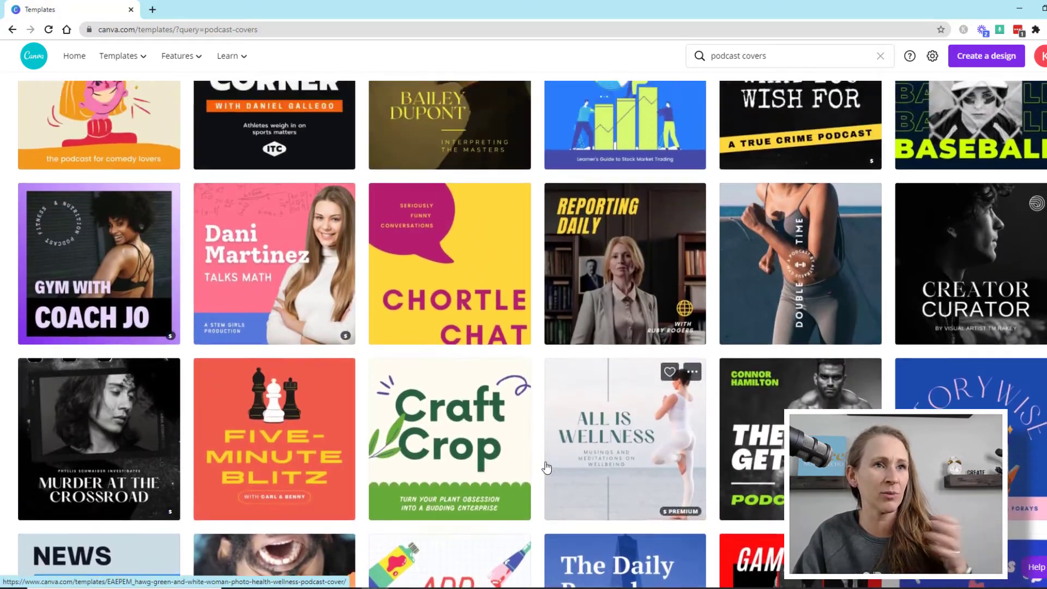
{"action": "scroll", "coordinate": [547, 466], "scroll_direction": "up", "scroll_amount": 2}
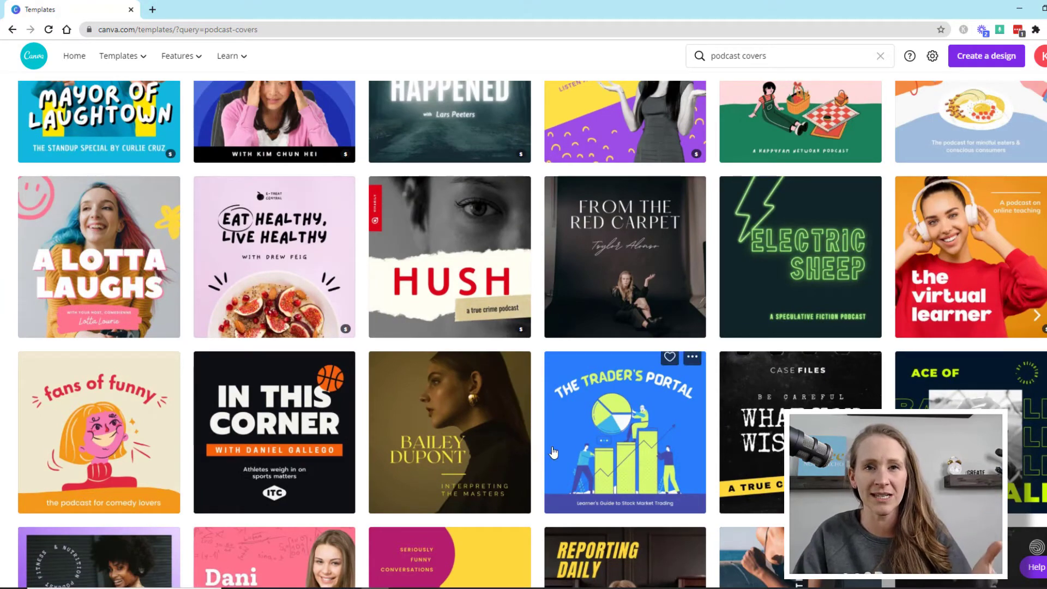
{"action": "scroll", "coordinate": [542, 450], "scroll_direction": "up", "scroll_amount": 5}
{"action": "scroll", "coordinate": [547, 450], "scroll_direction": "up", "scroll_amount": 1}
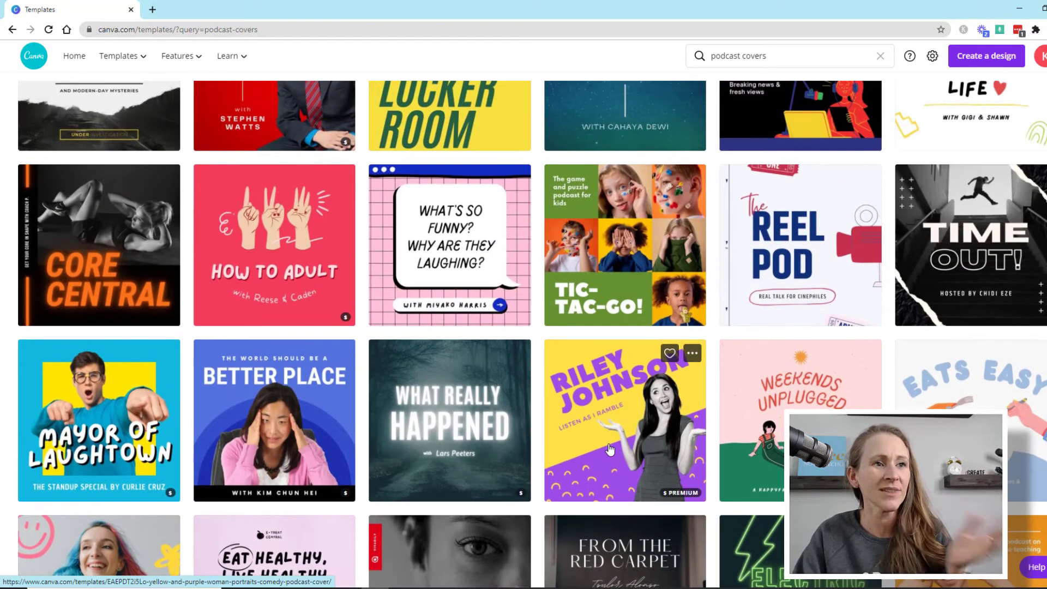
Open the Yellow and Purple Woman Portraits Comedy Podcast Cover template as a new design
{"action": "left_click", "coordinate": [609, 449]}
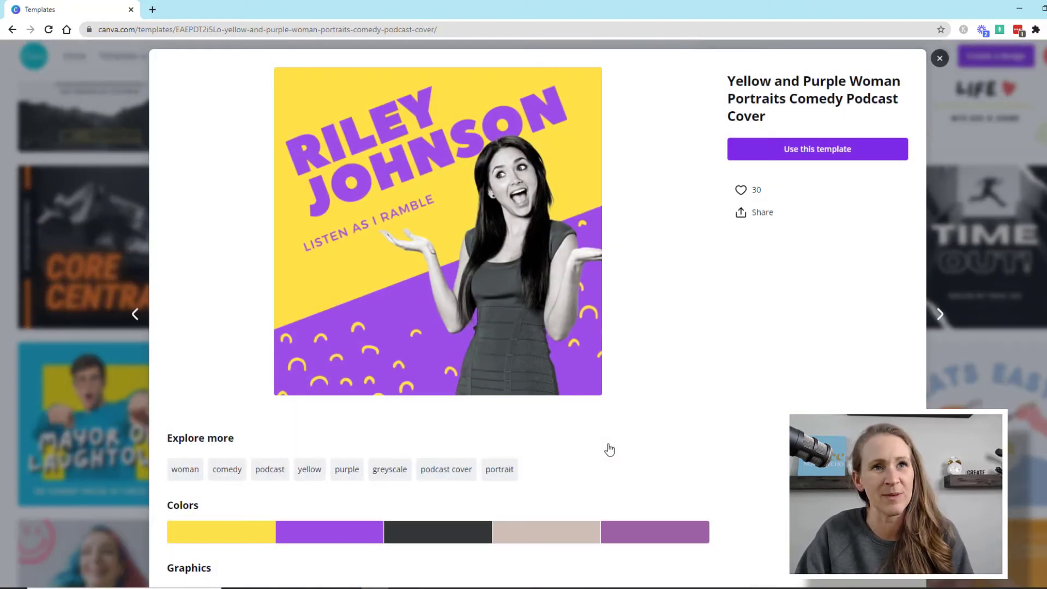
{"action": "left_click", "coordinate": [808, 159]}
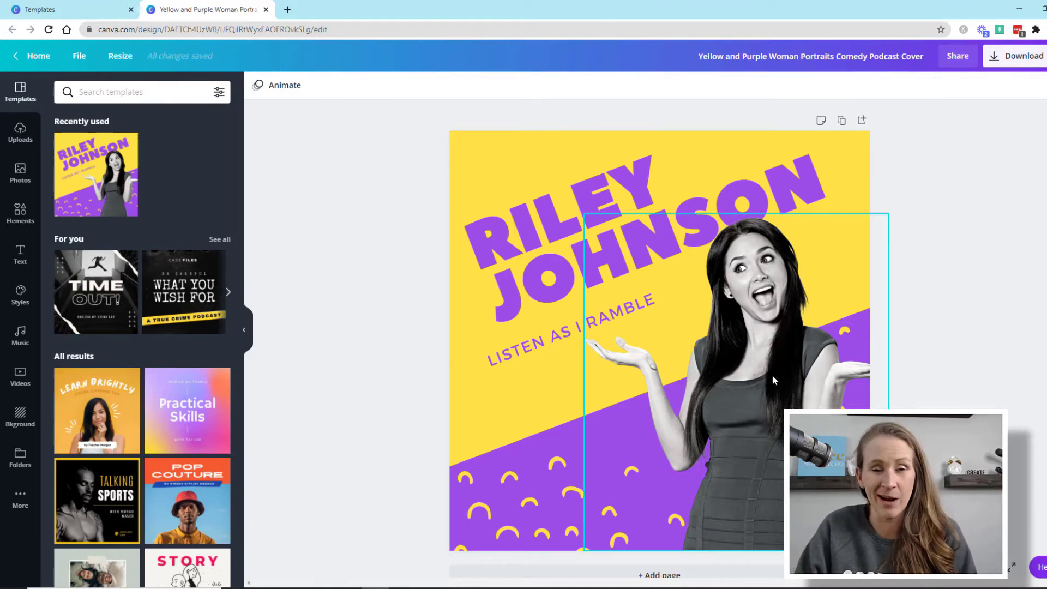
Swap the template portrait for the uploaded brick-wall stair photo and remove its background
{"action": "left_click", "coordinate": [20, 133]}
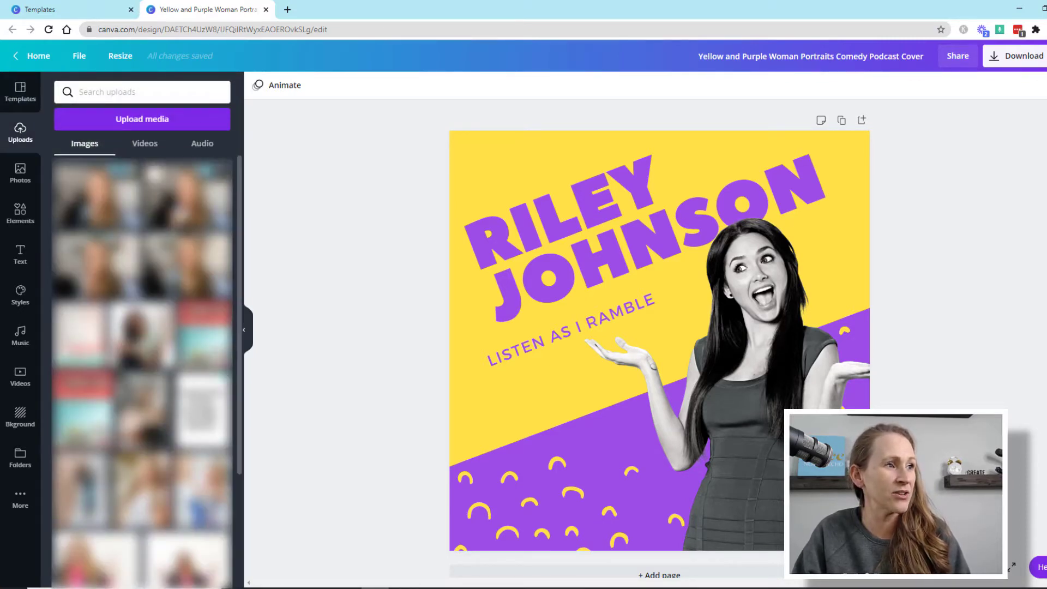
{"action": "left_click", "coordinate": [82, 491]}
{"action": "scroll", "coordinate": [142, 381], "scroll_direction": "down", "scroll_amount": 2}
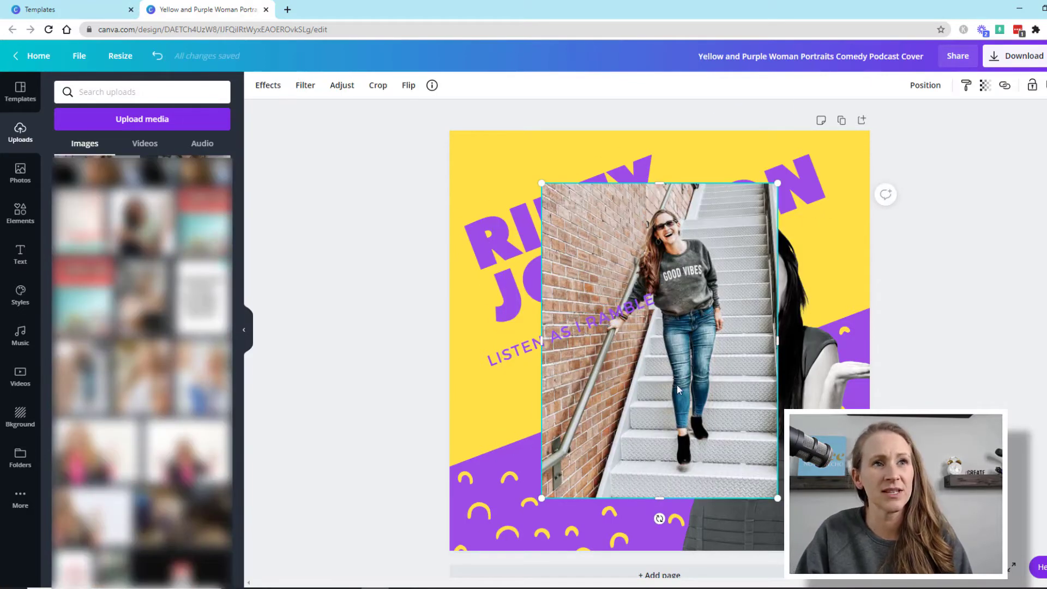
{"action": "left_click_drag", "start_coordinate": [725, 378], "coordinate": [809, 389]}
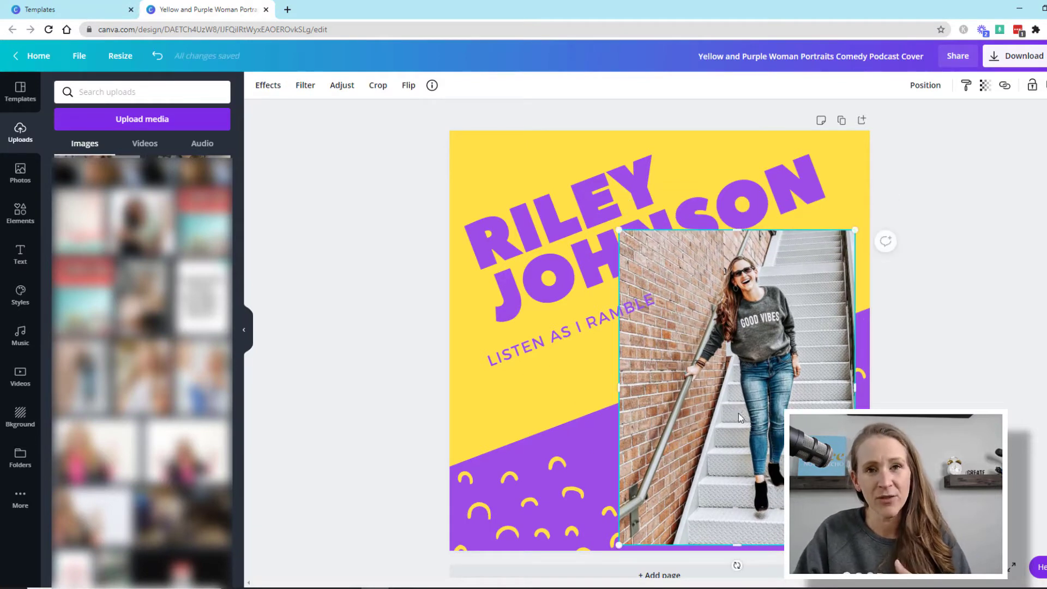
{"action": "left_click", "coordinate": [272, 92]}
{"action": "left_click", "coordinate": [133, 131]}
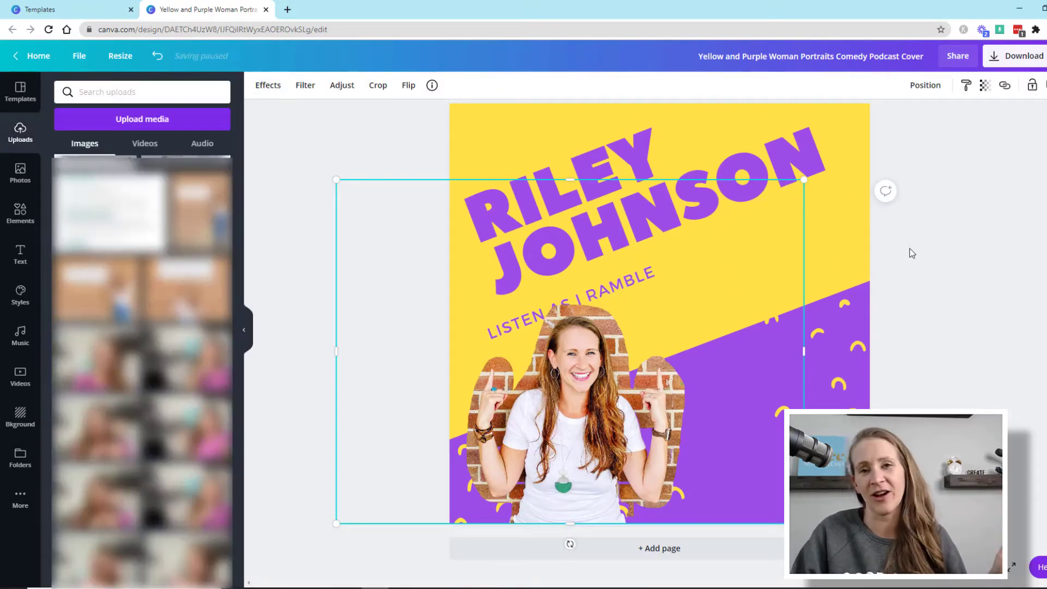
Move the cut-out photo to the lower right of the cover
{"action": "left_click", "coordinate": [909, 247]}
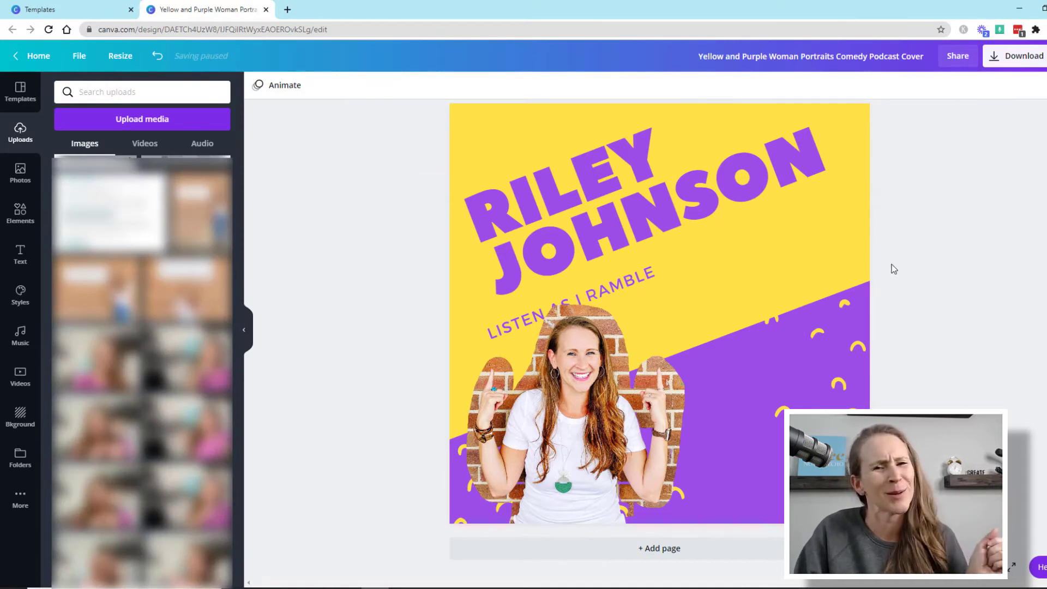
{"action": "left_click", "coordinate": [839, 359]}
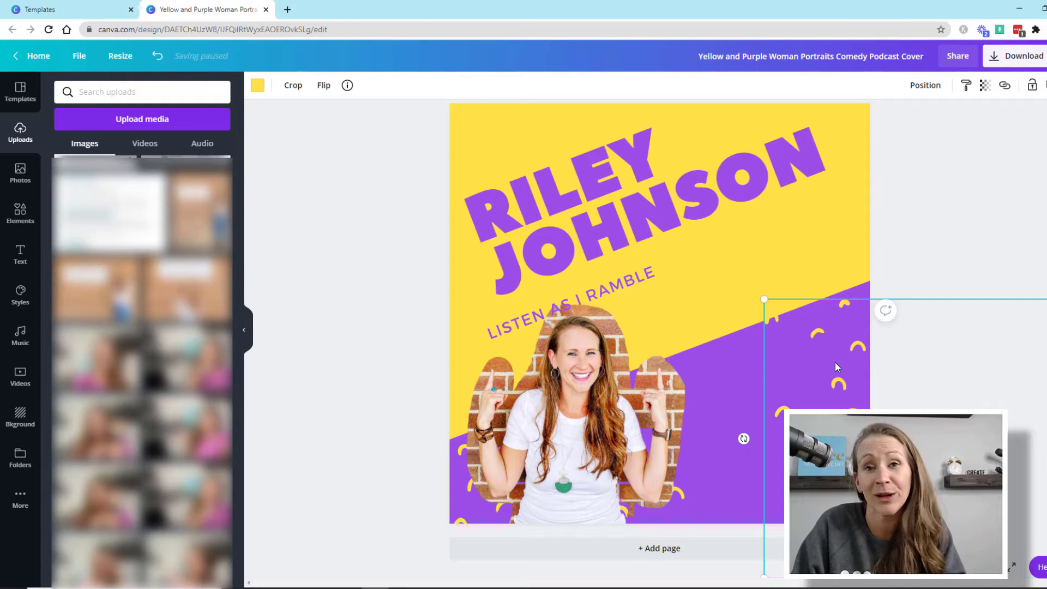
{"action": "left_click", "coordinate": [727, 395]}
{"action": "left_click", "coordinate": [461, 492]}
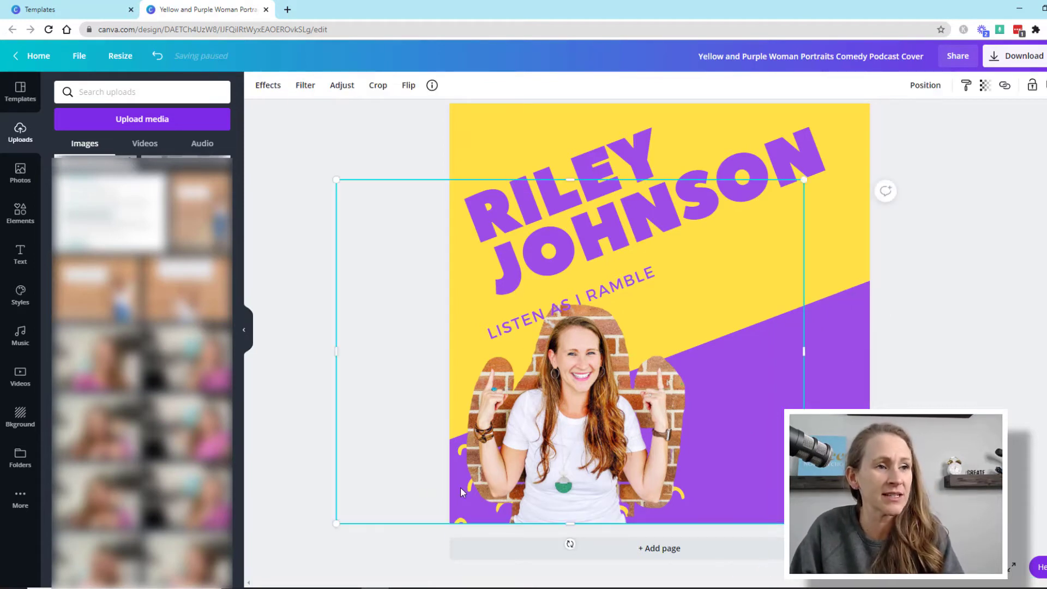
{"action": "key", "text": "Delete"}
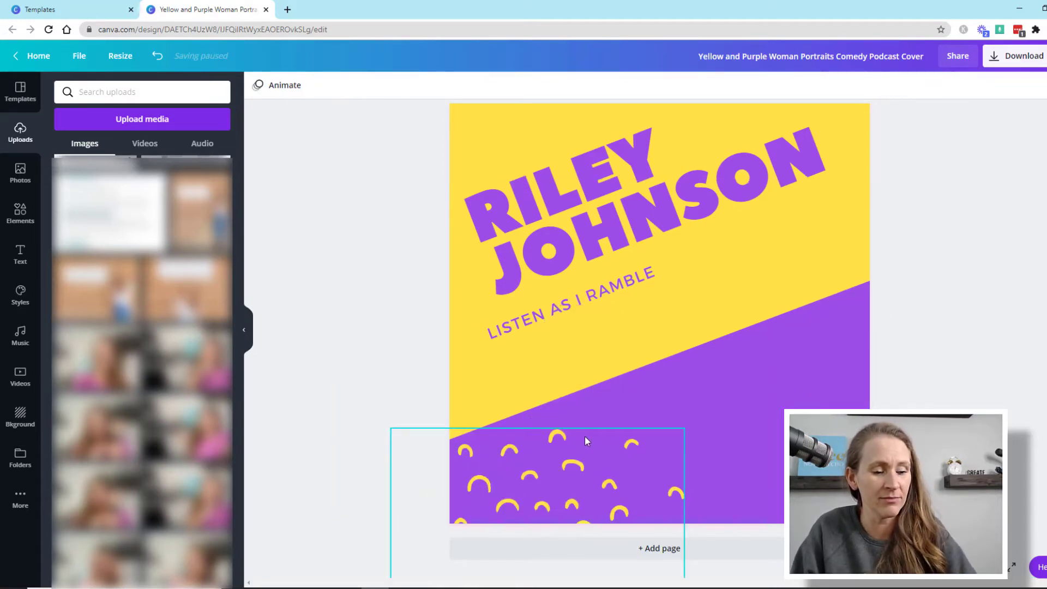
{"action": "key", "text": "ctrl+z"}
{"action": "left_click_drag", "start_coordinate": [558, 447], "coordinate": [757, 457]}
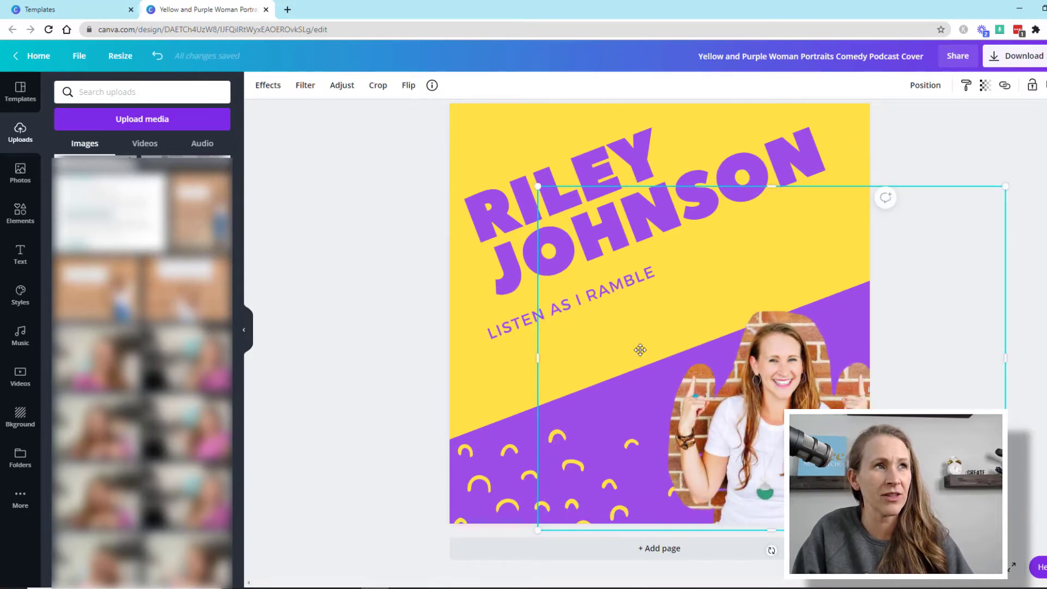
Crop the photo tighter from its top left and top right corners
{"action": "double_click", "coordinate": [640, 349]}
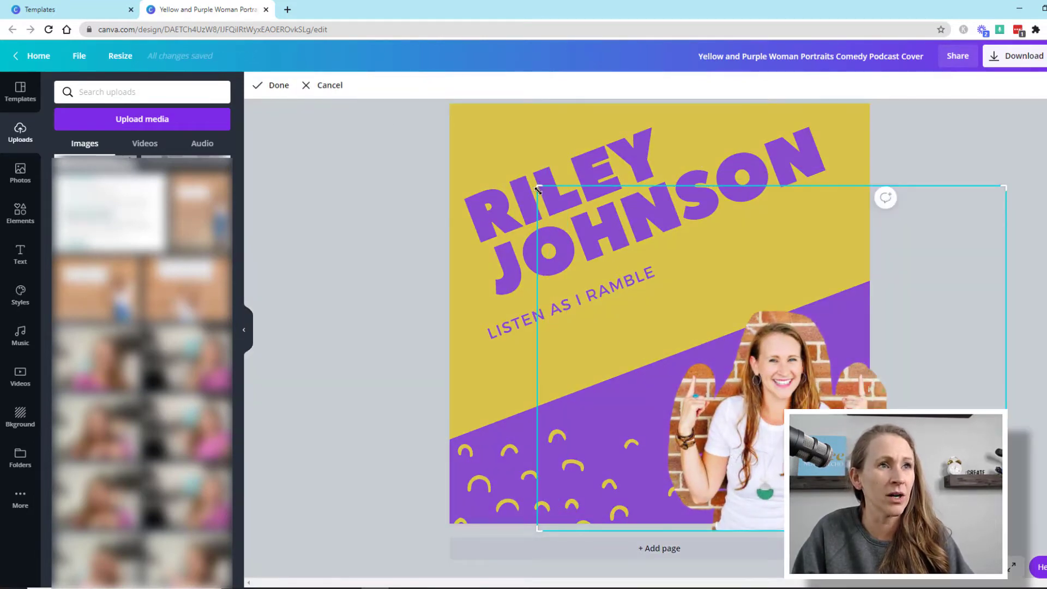
{"action": "left_click_drag", "start_coordinate": [537, 190], "coordinate": [653, 197]}
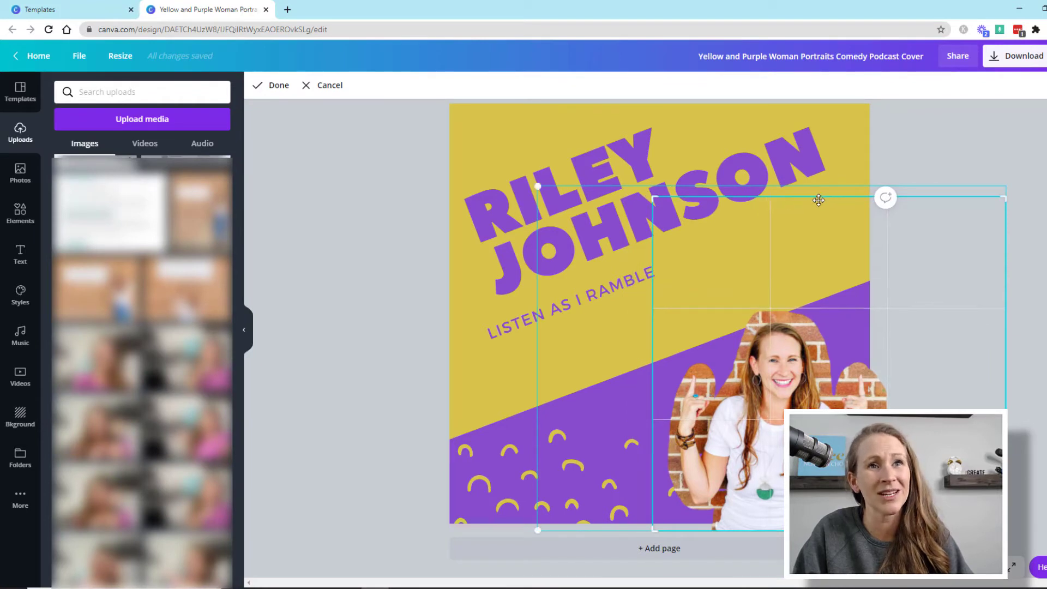
{"action": "mouse_move", "coordinate": [819, 200]}
{"action": "left_mouse_down"}
{"action": "mouse_move", "coordinate": [815, 224]}
{"action": "mouse_move", "coordinate": [823, 196]}
{"action": "left_mouse_up"}
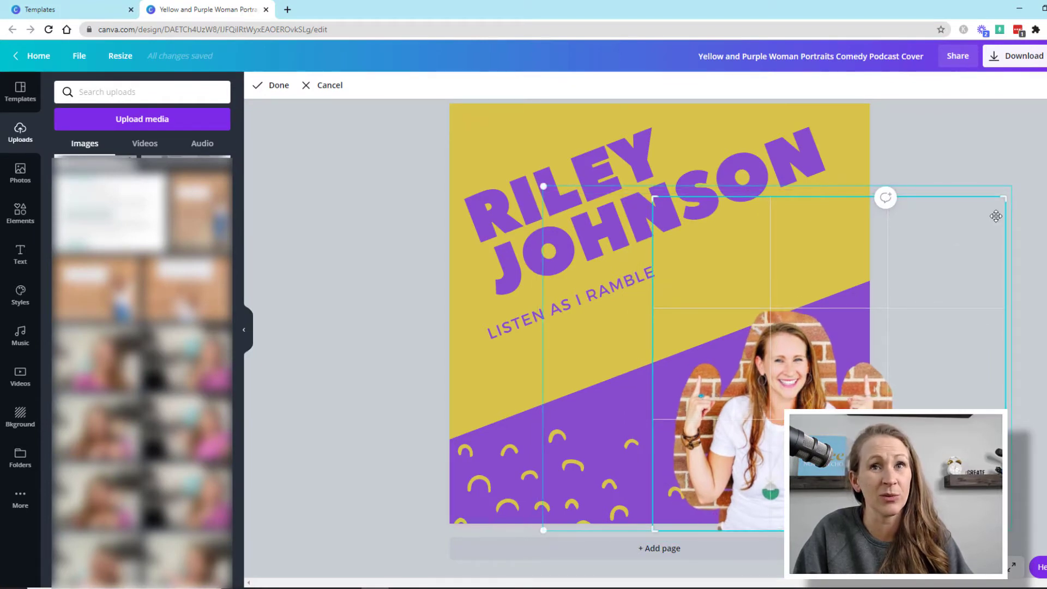
{"action": "left_click_drag", "start_coordinate": [1004, 195], "coordinate": [902, 305]}
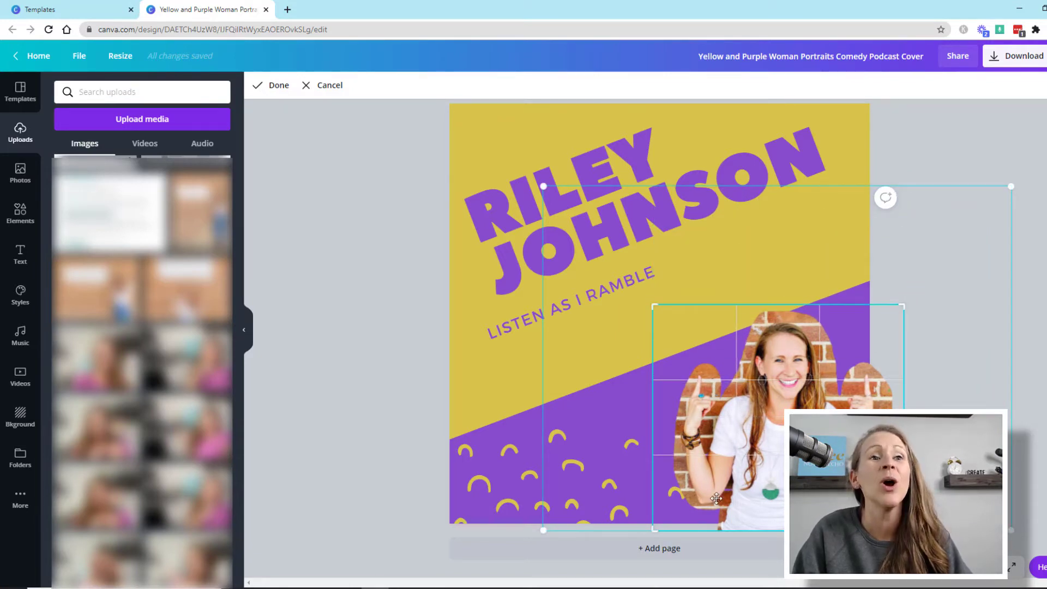
{"action": "left_click", "coordinate": [274, 83]}
Enlarge the photo and shift it left and up, just below the tagline
{"action": "left_click", "coordinate": [537, 461]}
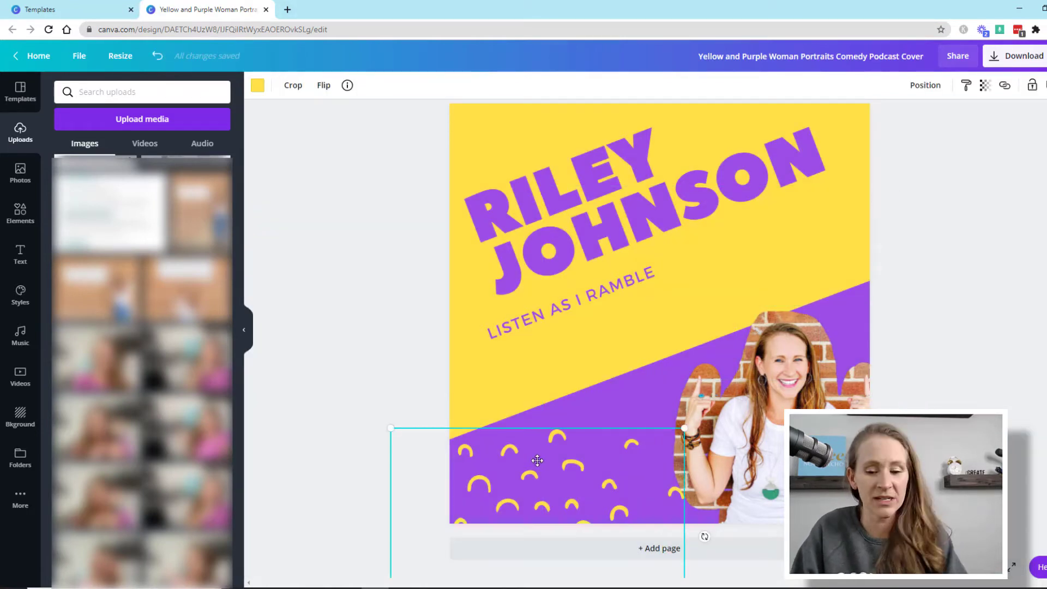
{"action": "left_click_drag", "start_coordinate": [774, 428], "coordinate": [713, 420]}
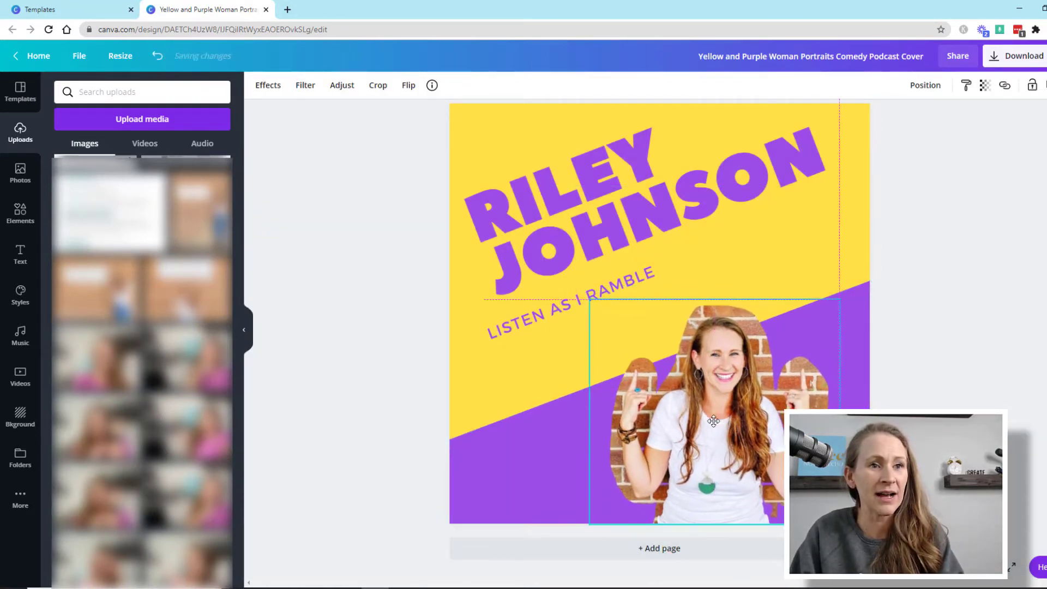
{"action": "left_click_drag", "start_coordinate": [839, 299], "coordinate": [870, 254]}
{"action": "left_click_drag", "start_coordinate": [786, 365], "coordinate": [767, 361]}
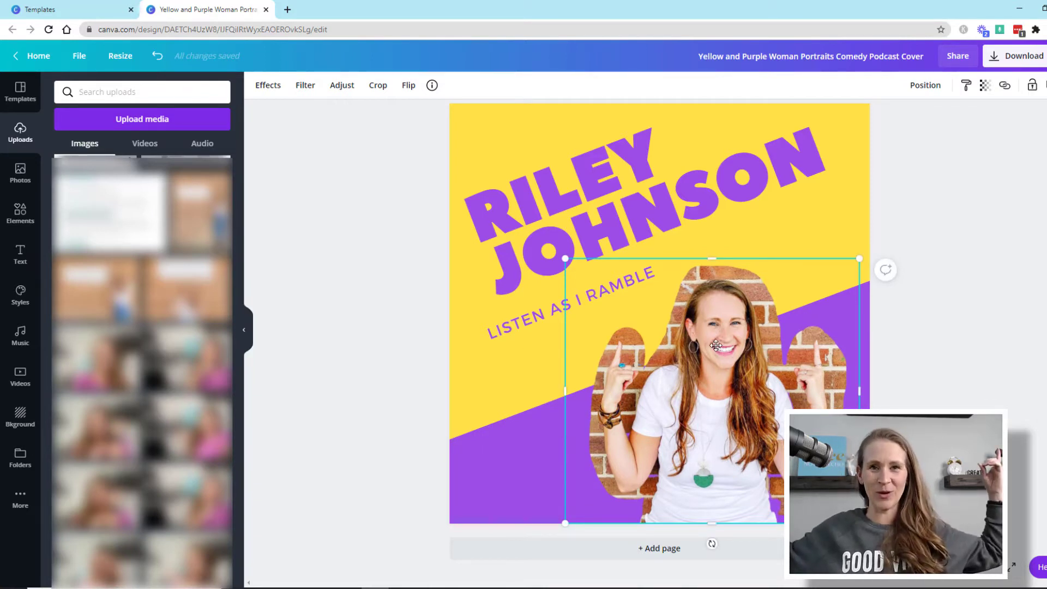
Replace the name title with CACTUS LIFESTYLE
{"action": "left_click", "coordinate": [552, 193]}
{"action": "left_click", "coordinate": [552, 194]}
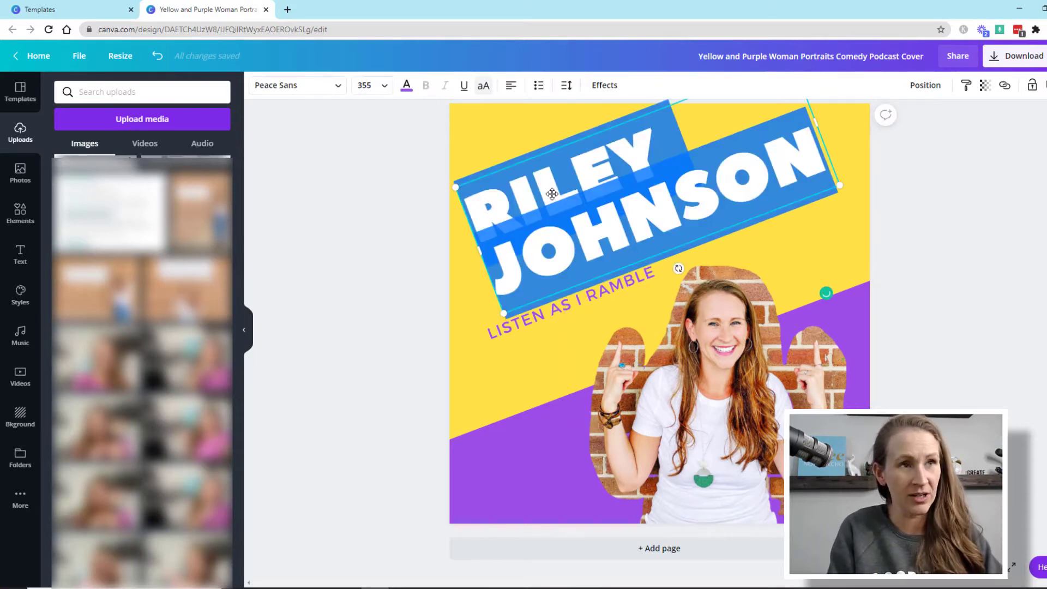
{"action": "type", "text": "KE"}
{"action": "key", "text": "BackSpace"}
{"action": "key", "text": "BackSpace"}
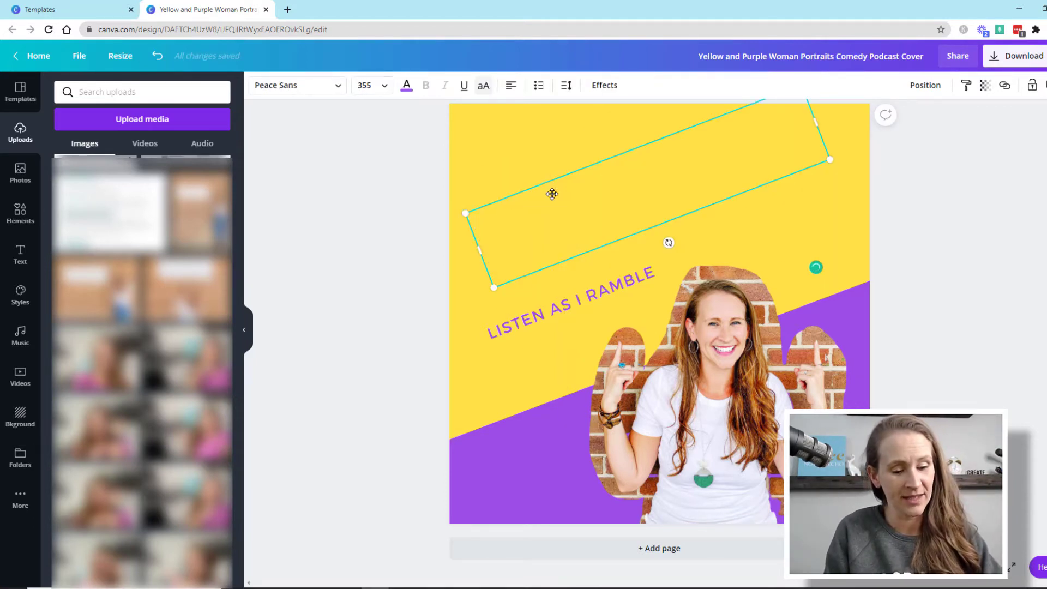
{"action": "type", "text": "CAT"}
{"action": "key", "text": "BackSpace"}
{"action": "type", "text": "CTUS"}
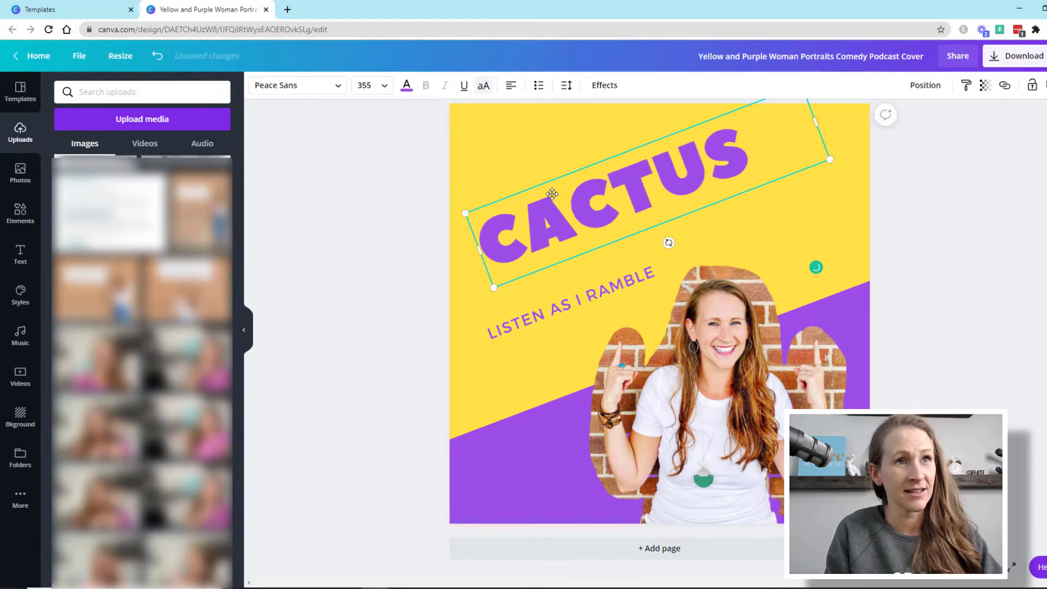
{"action": "type", "text": " LIFESTYLE"}
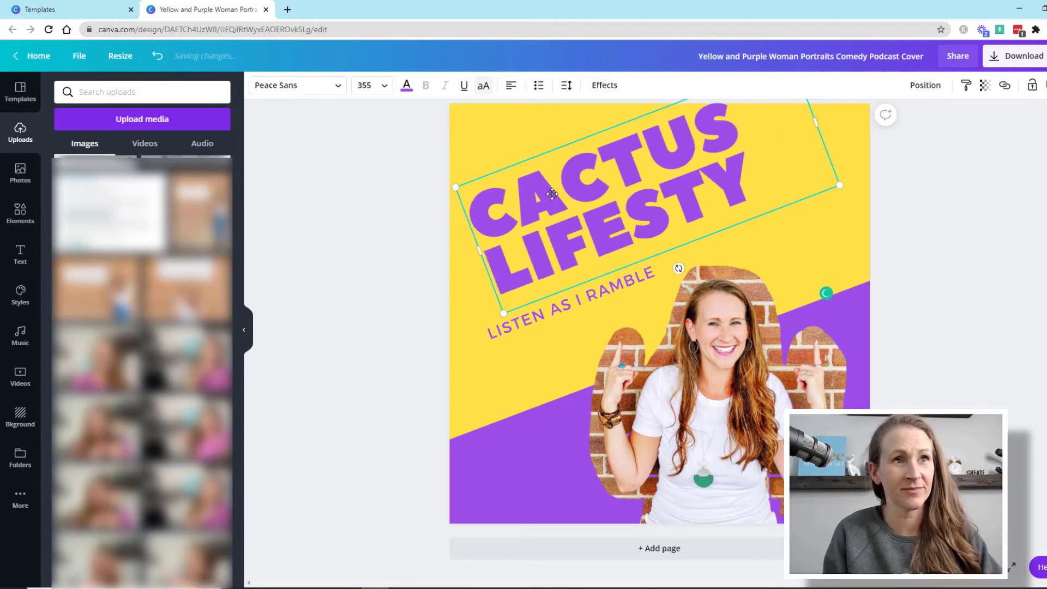
Widen the CACTUS LIFESTYLE title box to fit LIFESTYLE on its line and move it up and right
{"action": "double_click", "coordinate": [480, 249]}
{"action": "double_click", "coordinate": [526, 252]}
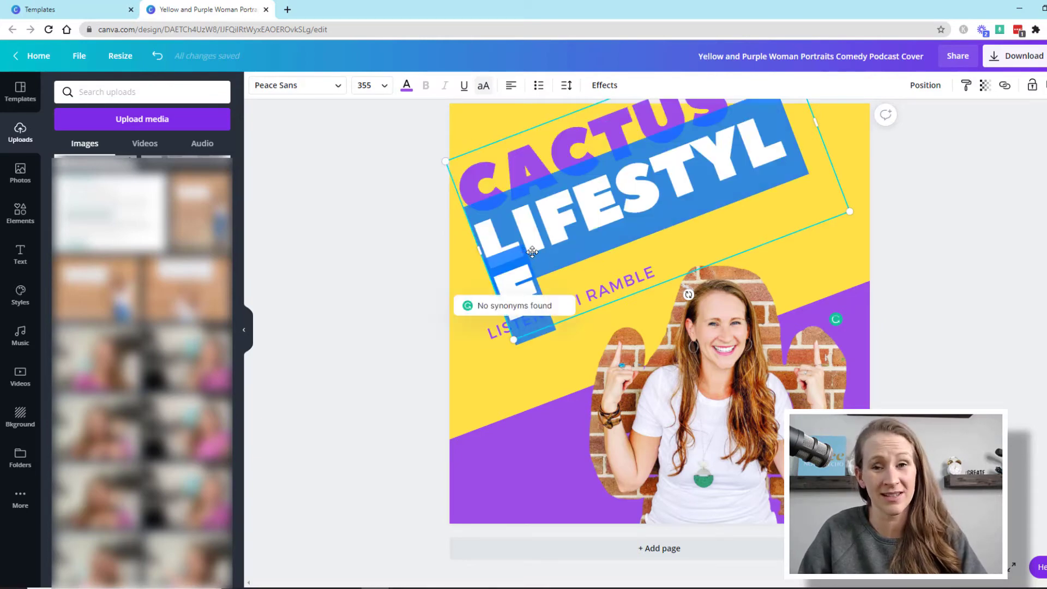
{"action": "triple_click", "coordinate": [603, 266]}
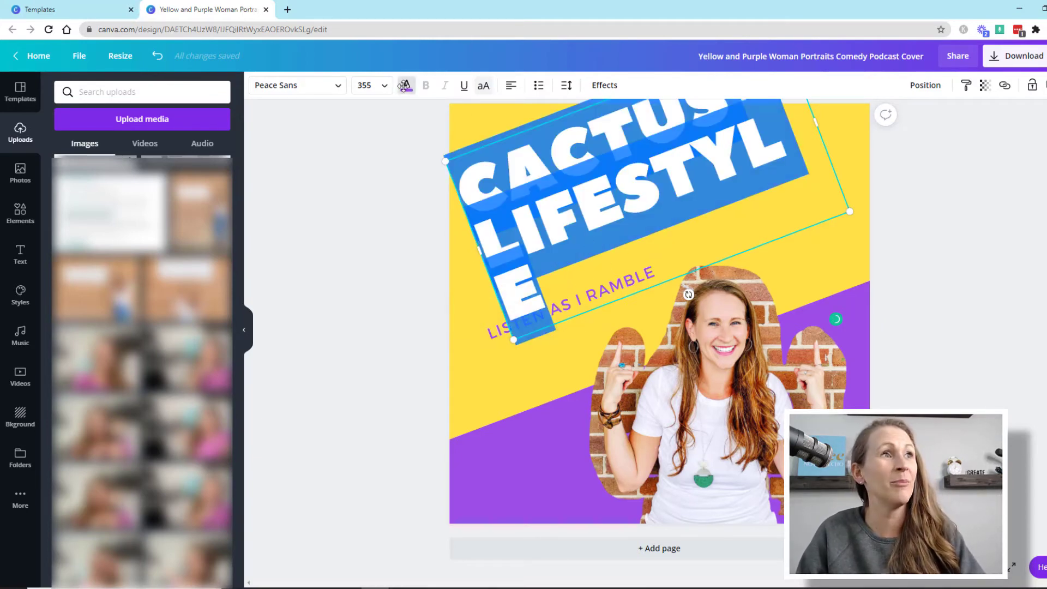
{"action": "left_click", "coordinate": [364, 85]}
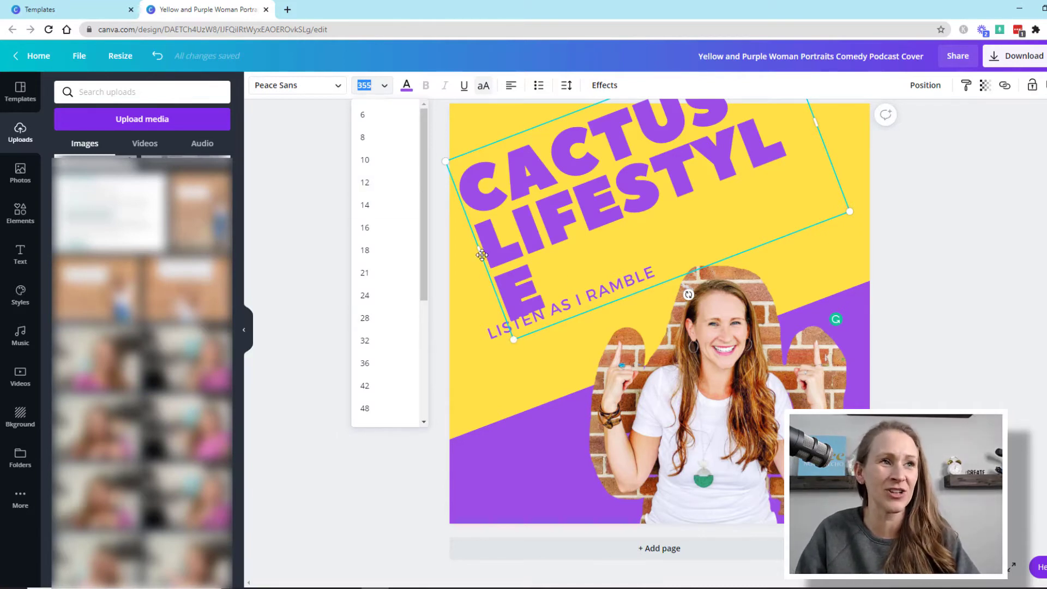
{"action": "left_click_drag", "start_coordinate": [481, 255], "coordinate": [421, 272]}
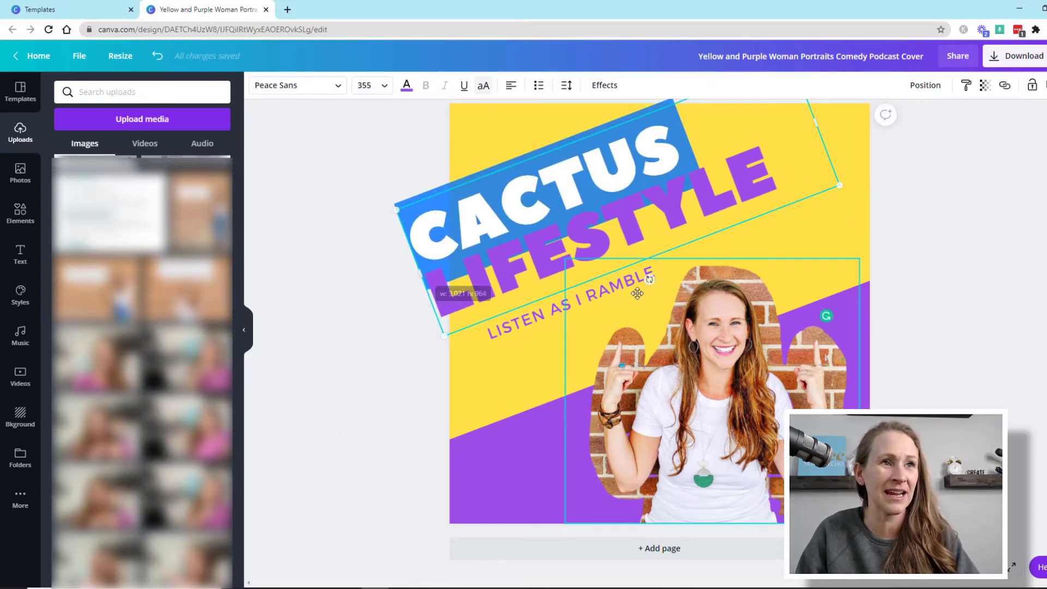
{"action": "left_click", "coordinate": [648, 254]}
{"action": "left_click_drag", "start_coordinate": [663, 254], "coordinate": [707, 240]}
Change the tagline text to LIFE IS POKEY
{"action": "left_click", "coordinate": [549, 309]}
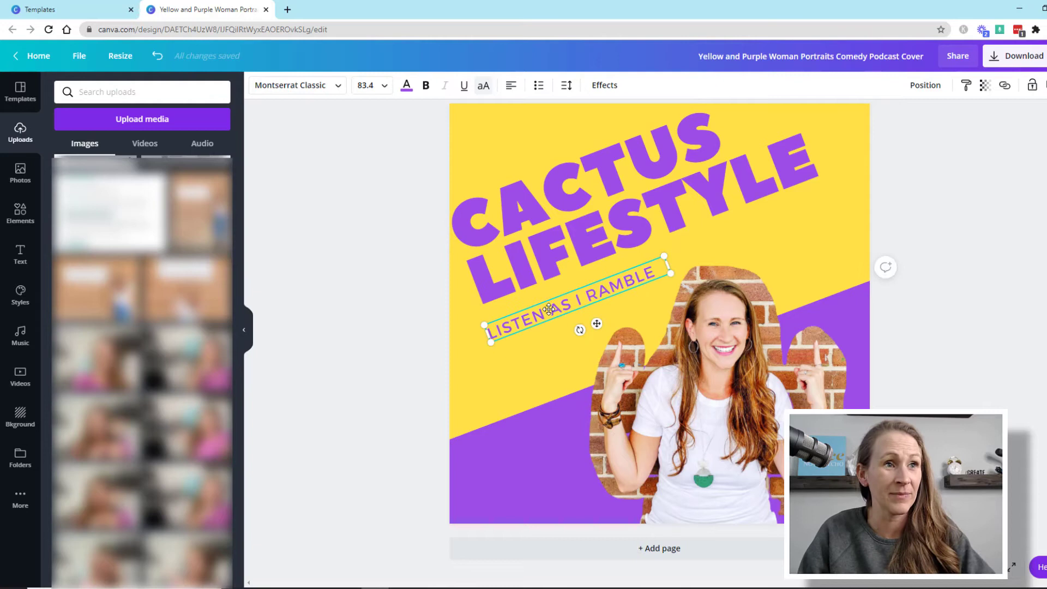
{"action": "double_click", "coordinate": [549, 309]}
{"action": "type", "text": "LIFE IS"}
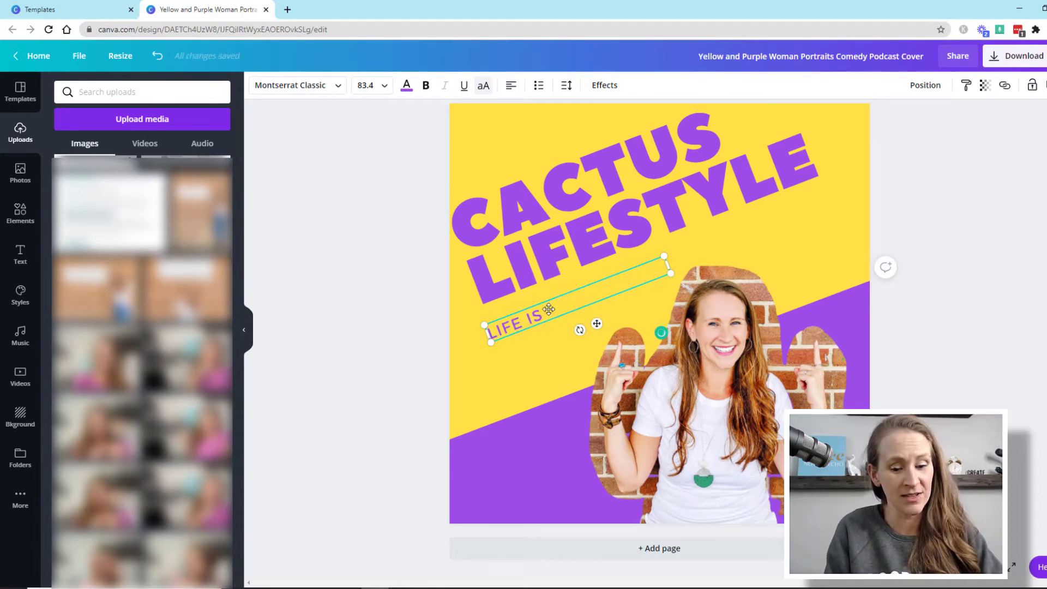
{"action": "type", "text": " OKEY"}
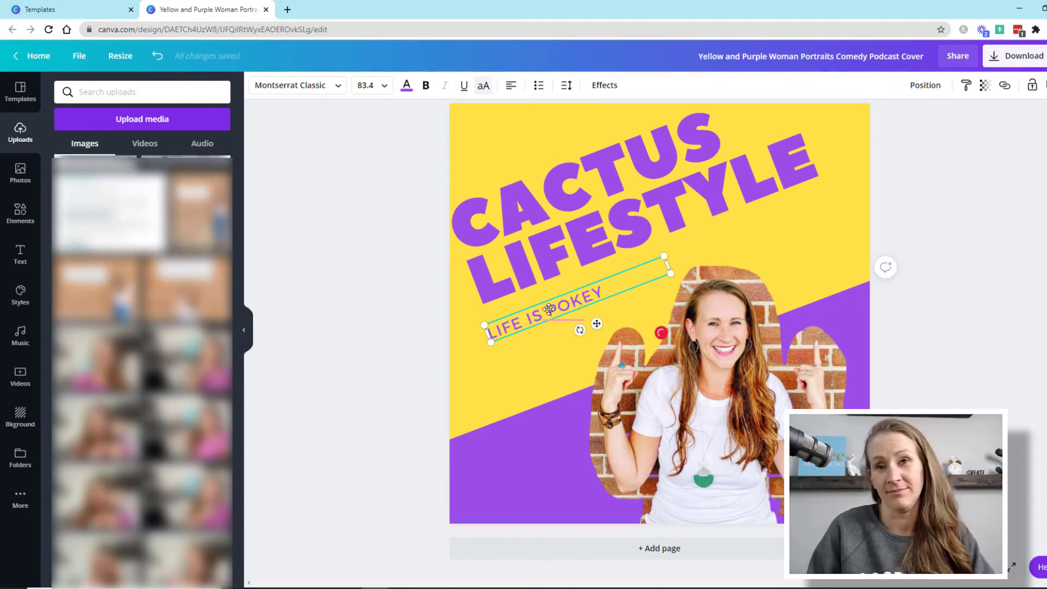
{"action": "left_click", "coordinate": [932, 222]}
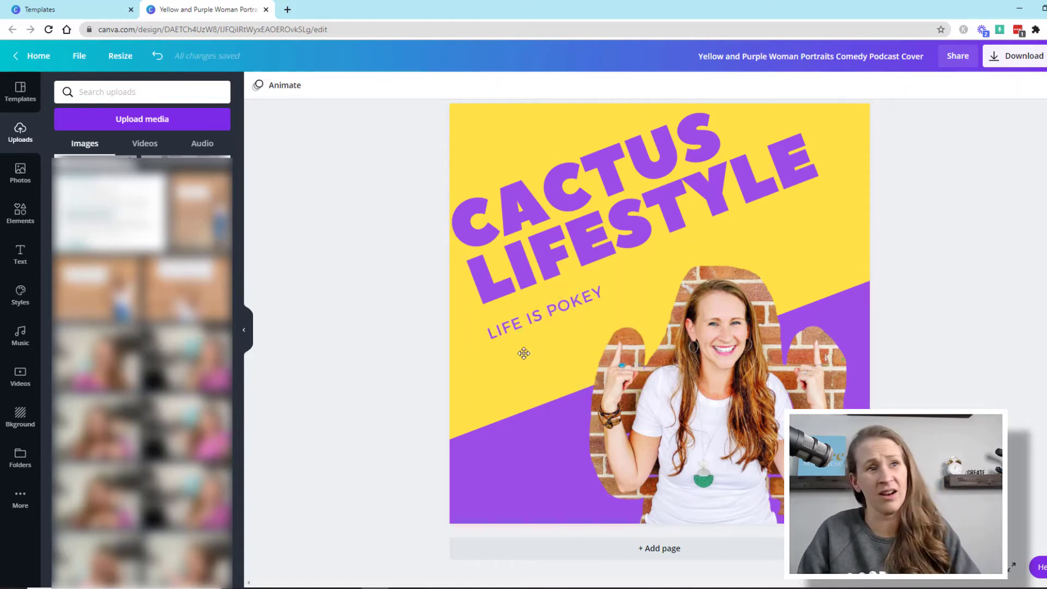
Give the page a pale pink background and turn the title and tagline brown
{"action": "left_click", "coordinate": [486, 385]}
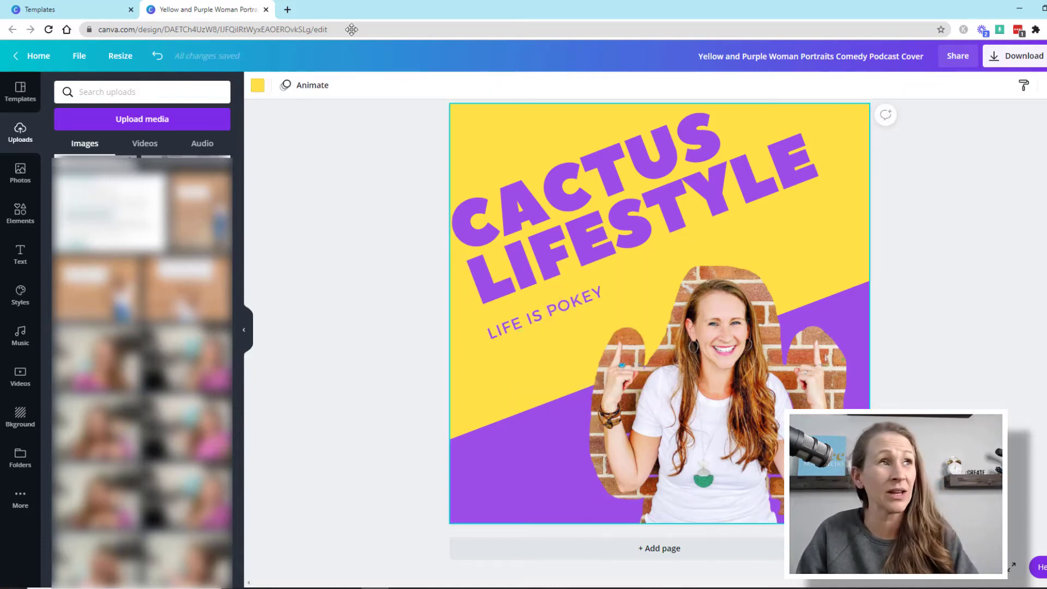
{"action": "left_click", "coordinate": [257, 85]}
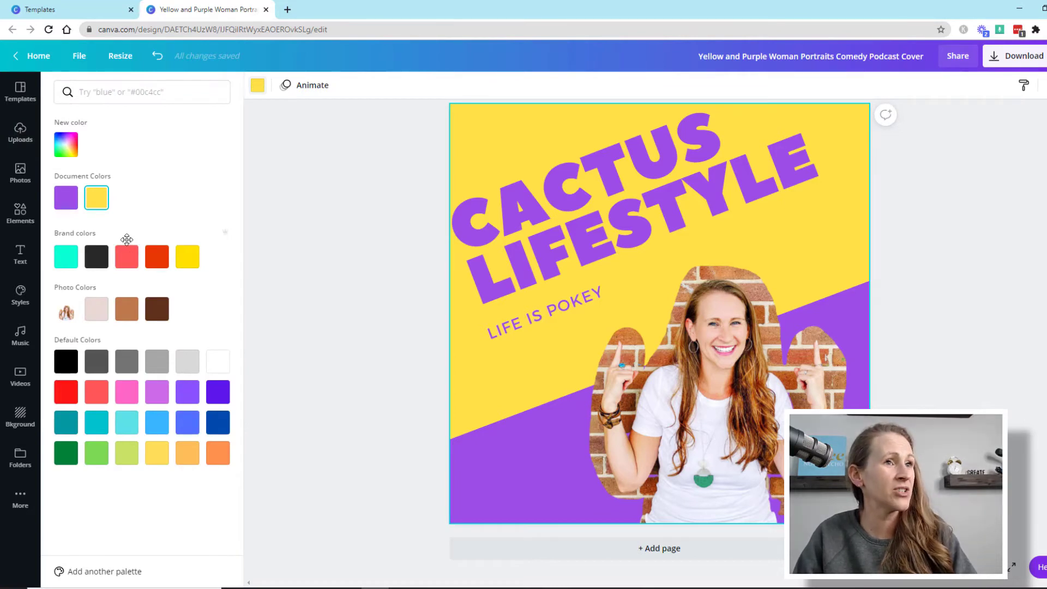
{"action": "left_click", "coordinate": [100, 306]}
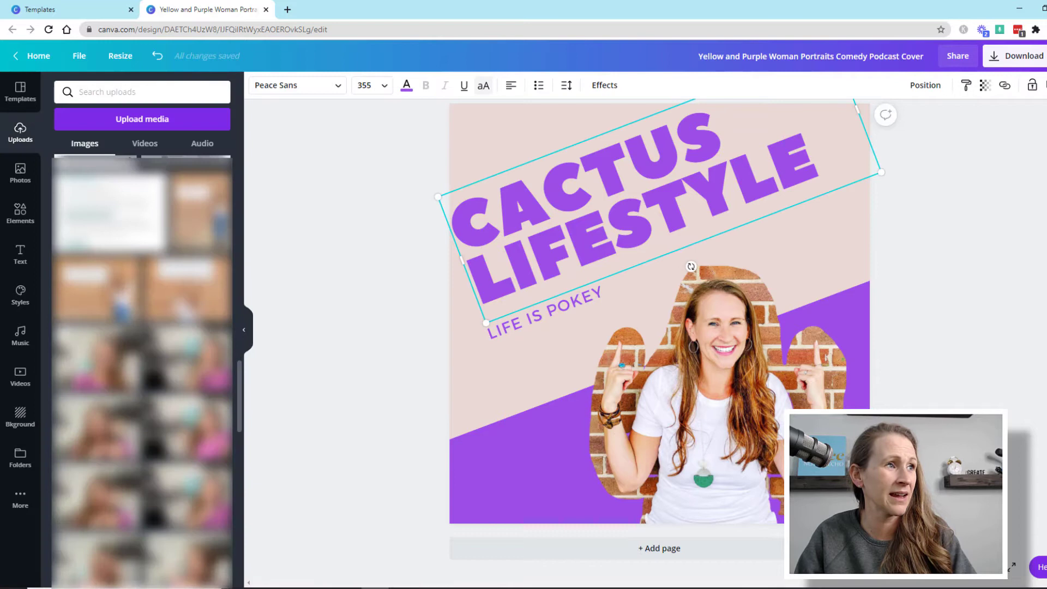
{"action": "left_click", "coordinate": [404, 86]}
{"action": "left_click", "coordinate": [129, 309]}
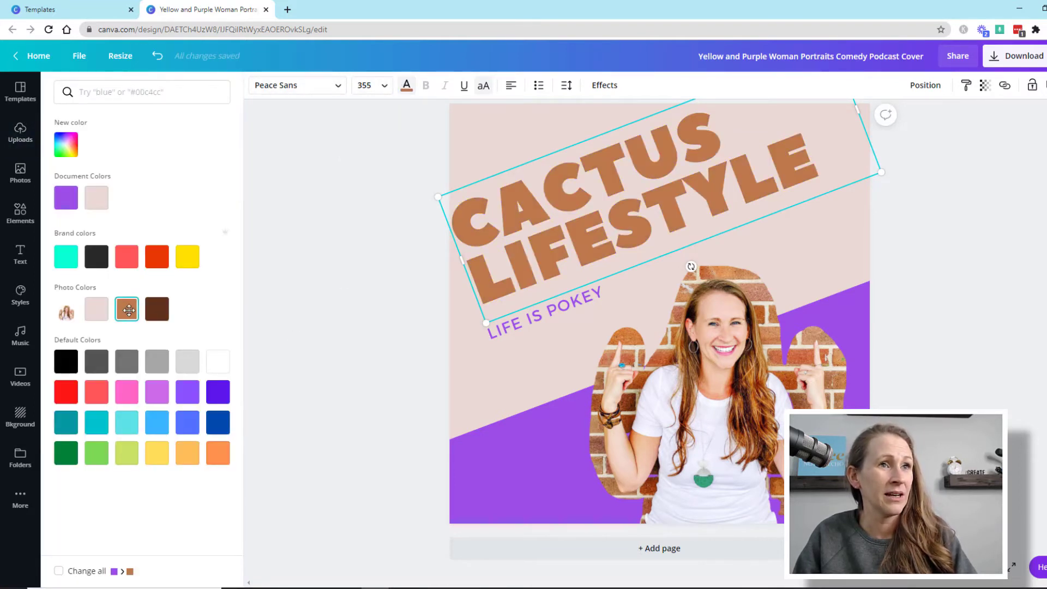
{"action": "left_click", "coordinate": [58, 571]}
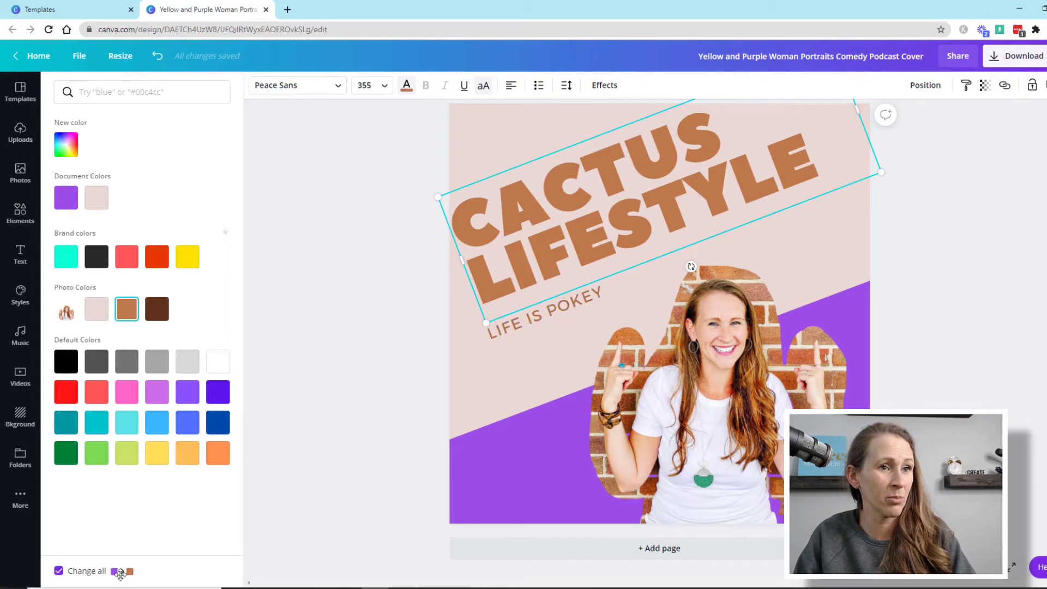
Recolour the purple diagonal shape dark brown
{"action": "left_click", "coordinate": [470, 499]}
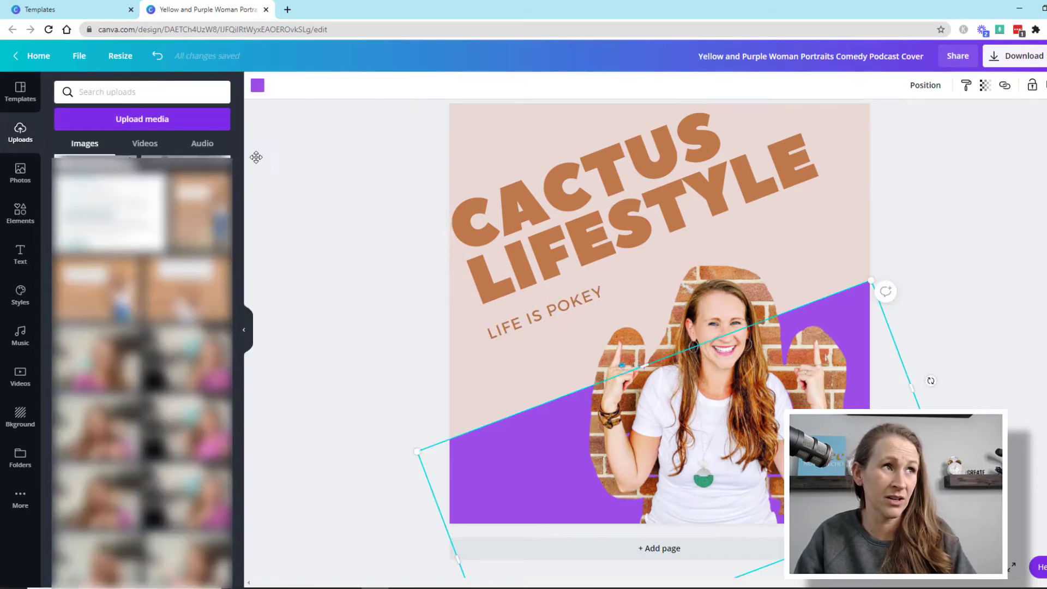
{"action": "left_click", "coordinate": [257, 85]}
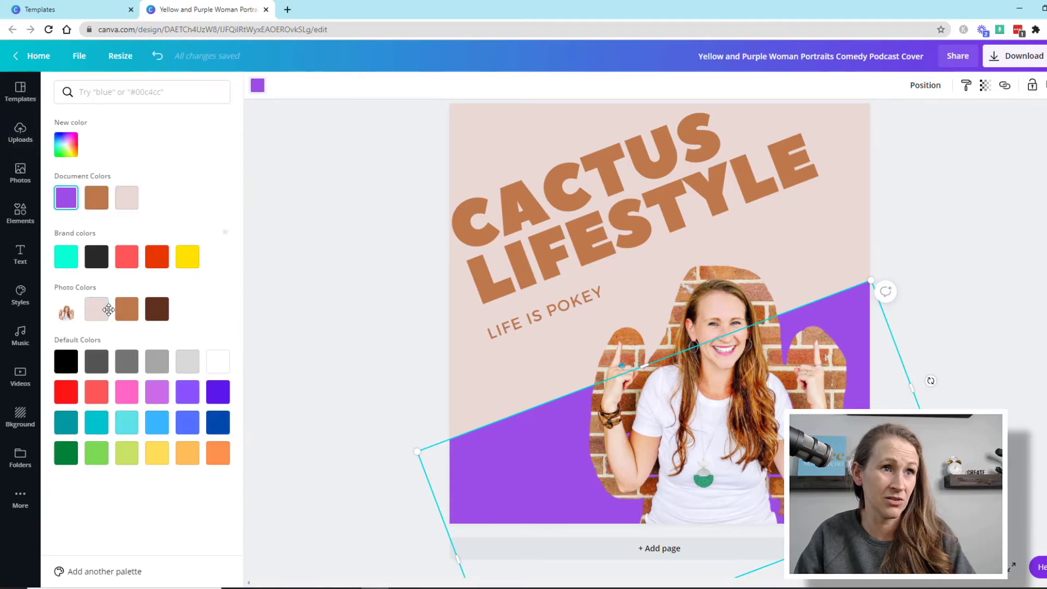
{"action": "left_click", "coordinate": [127, 308]}
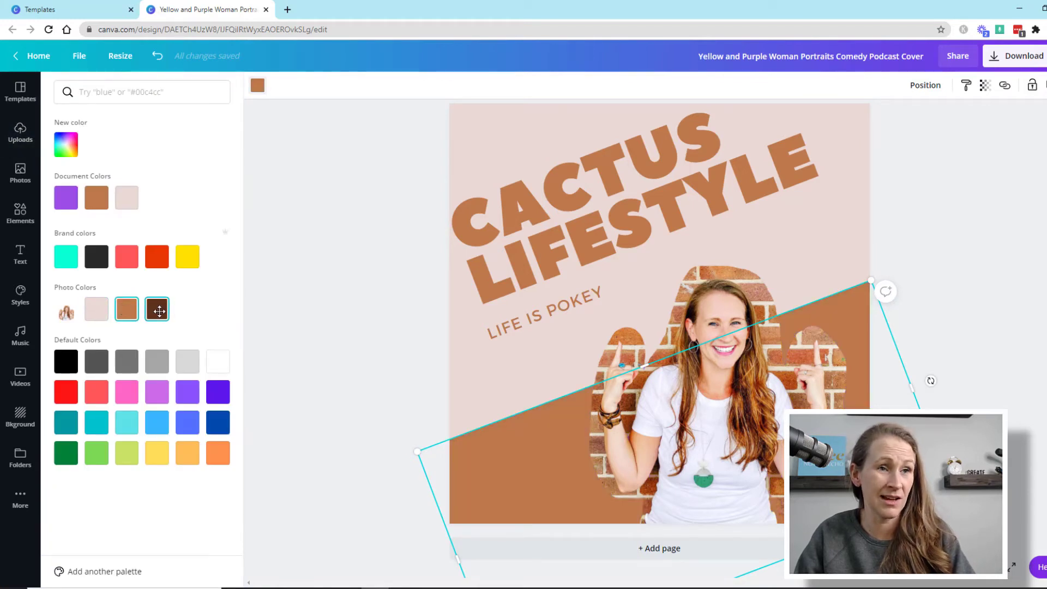
{"action": "left_click", "coordinate": [157, 309]}
{"action": "left_click", "coordinate": [338, 322]}
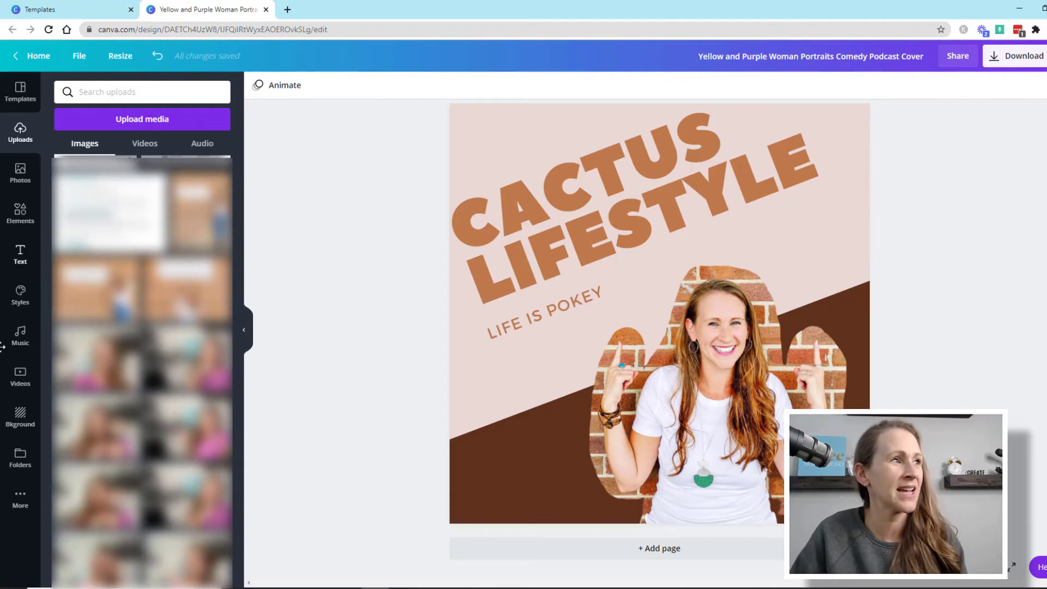
Add a body text box with 'with' and the host's name, placed at the lower left
{"action": "left_click", "coordinate": [20, 254]}
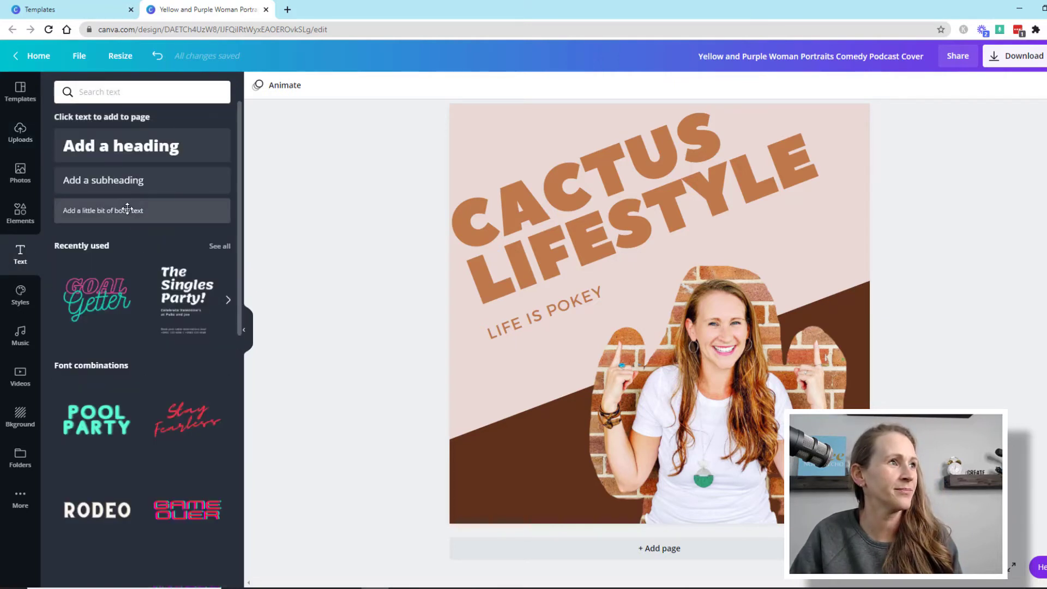
{"action": "left_click", "coordinate": [125, 210]}
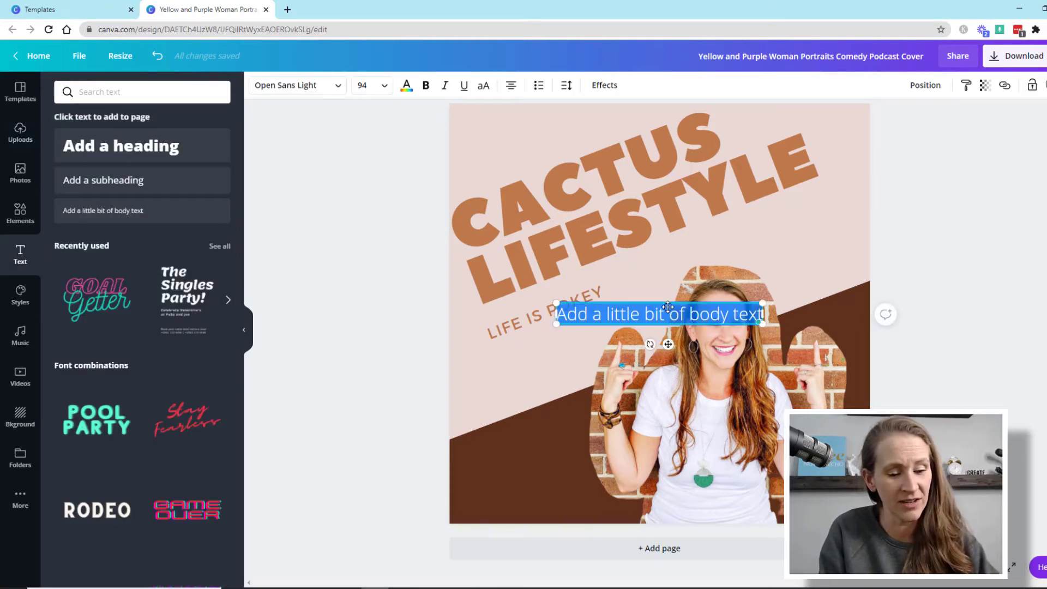
{"action": "type", "text": "with Krystal Pro"}
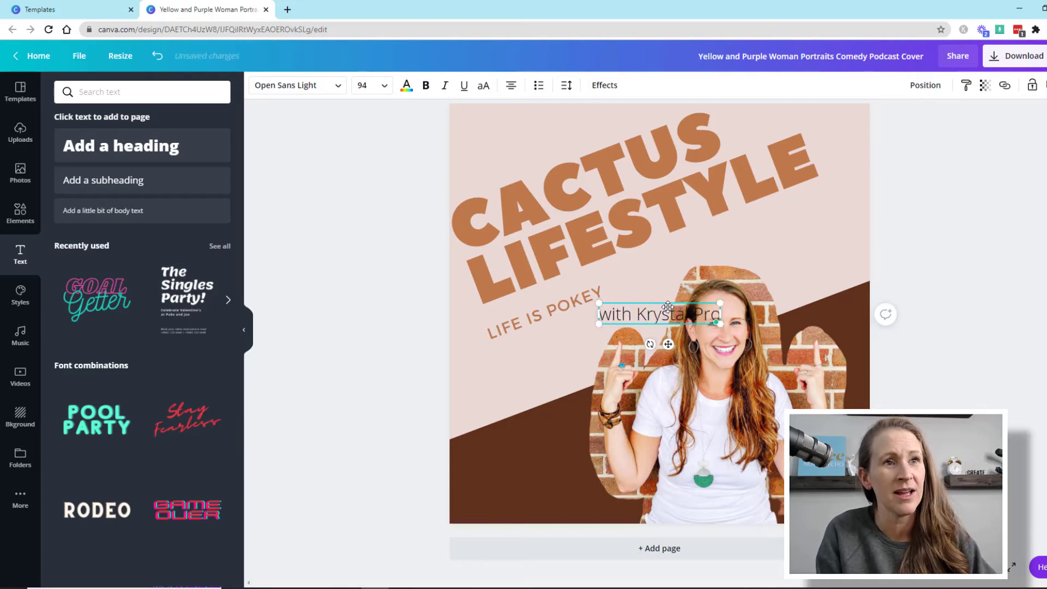
{"action": "type", "text": "ffitt"}
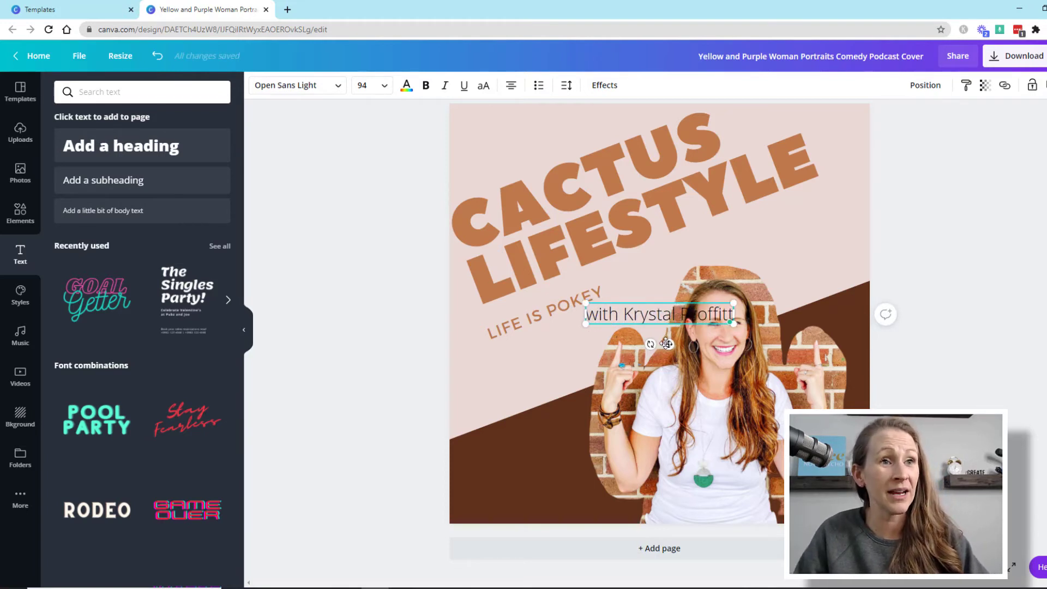
{"action": "left_click_drag", "start_coordinate": [666, 344], "coordinate": [537, 499]}
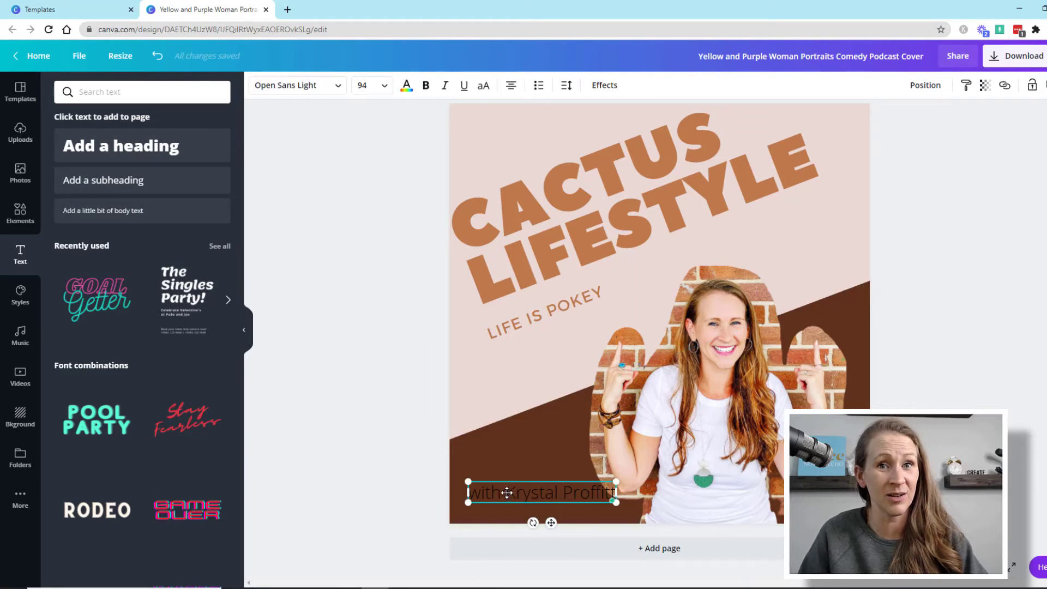
Break the byline after 'with' onto two lines with 0.95 line height
{"action": "left_click", "coordinate": [507, 492]}
{"action": "key", "text": "Return"}
{"action": "double_click", "coordinate": [533, 493]}
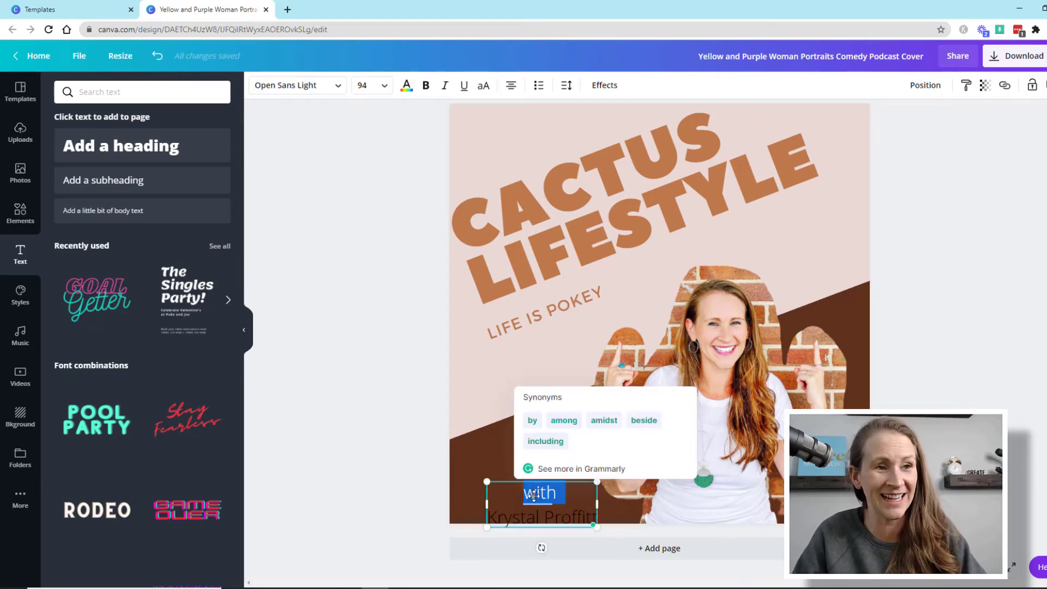
{"action": "key", "text": "ctrl+a"}
{"action": "left_click", "coordinate": [566, 85]}
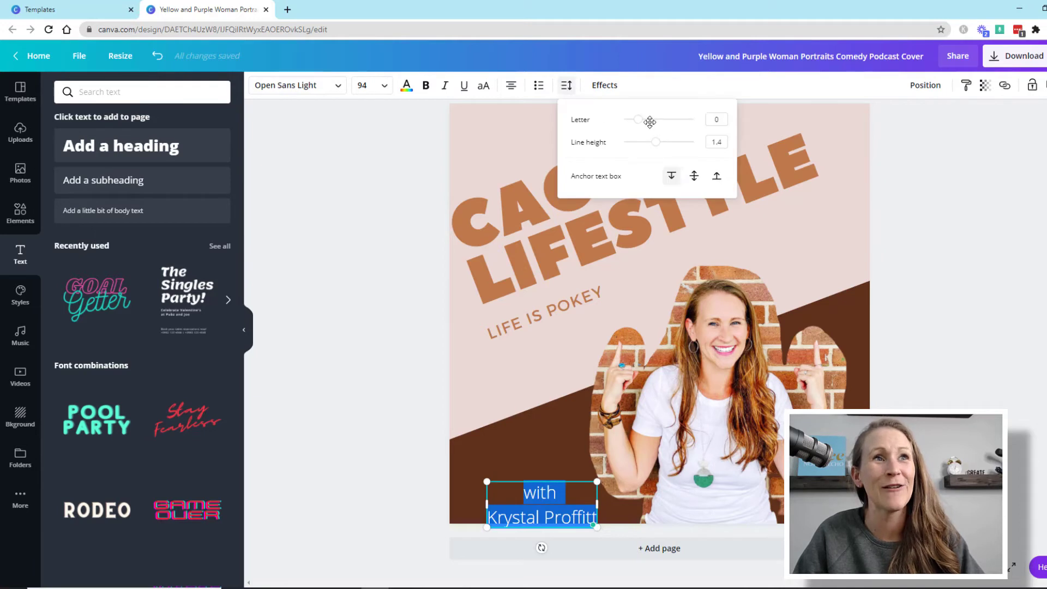
{"action": "left_click_drag", "start_coordinate": [656, 142], "coordinate": [639, 142]}
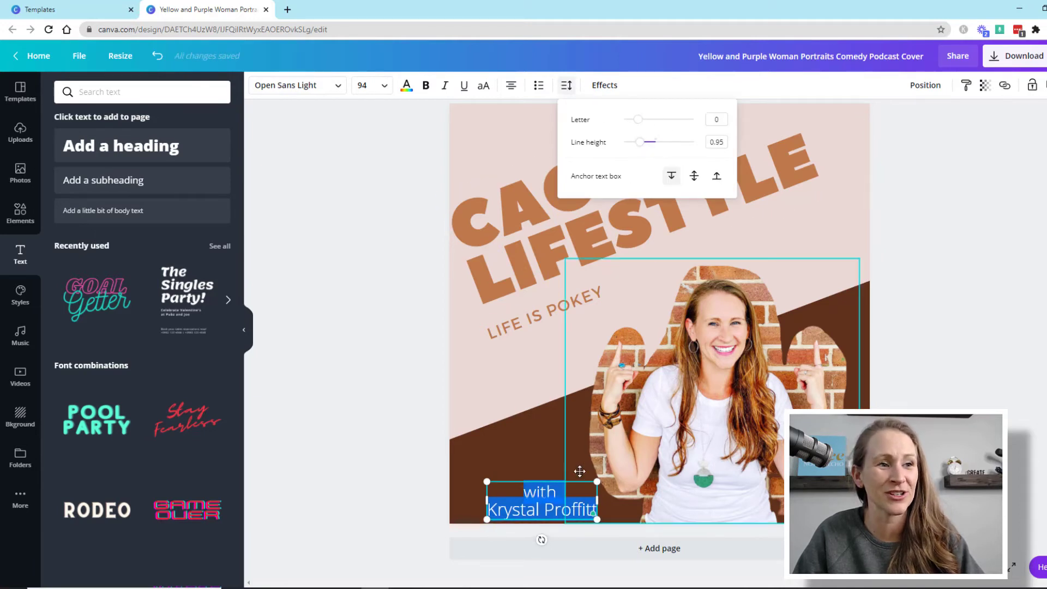
{"action": "left_click_drag", "start_coordinate": [550, 489], "coordinate": [534, 481]}
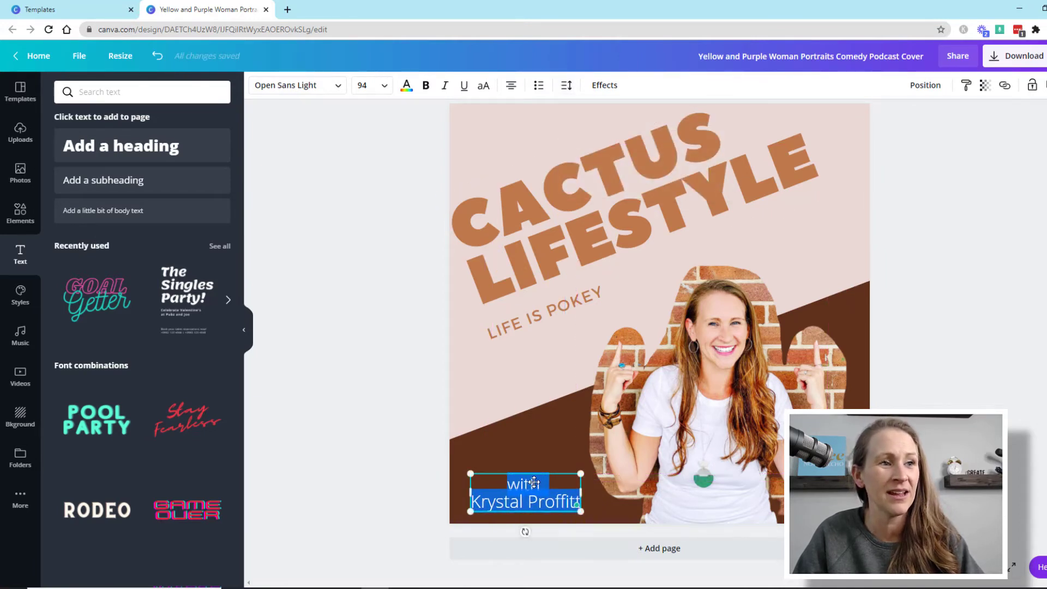
Style the byline bold in white Apricots script
{"action": "left_click", "coordinate": [326, 82]}
{"action": "left_click", "coordinate": [426, 85]}
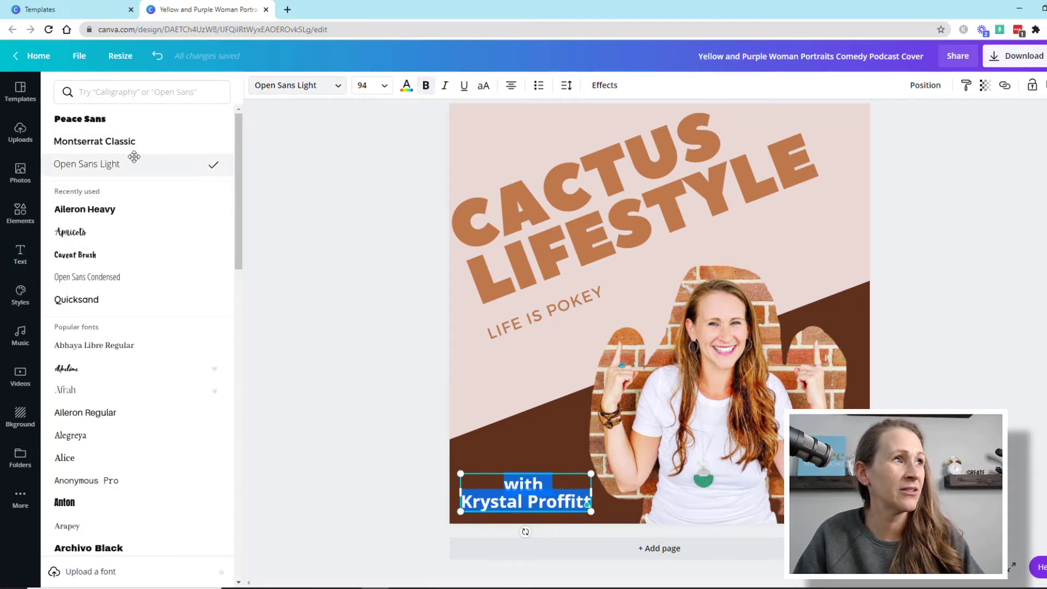
{"action": "left_click", "coordinate": [133, 141]}
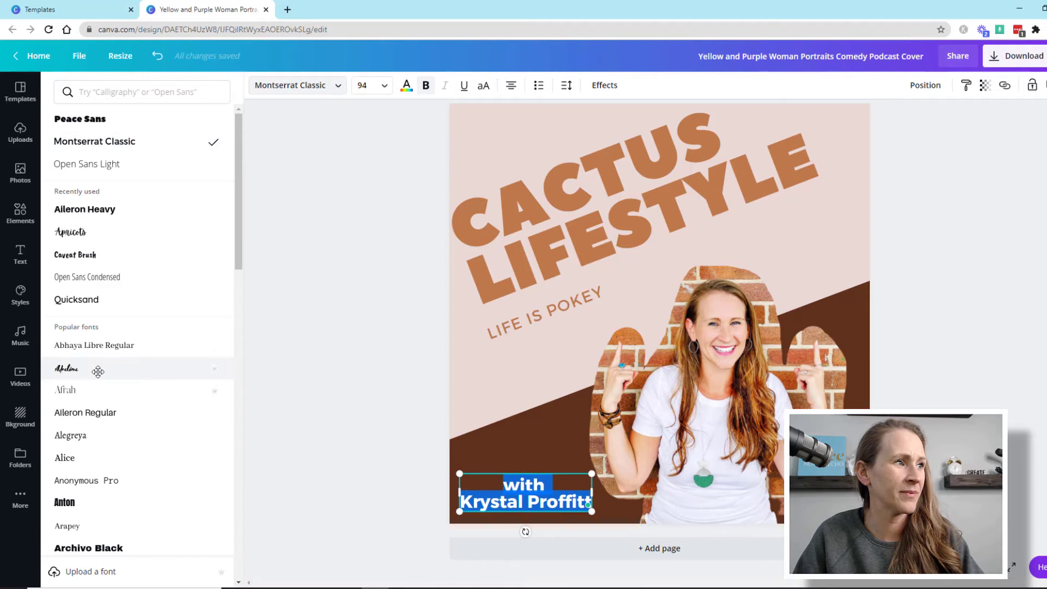
{"action": "left_click", "coordinate": [96, 235]}
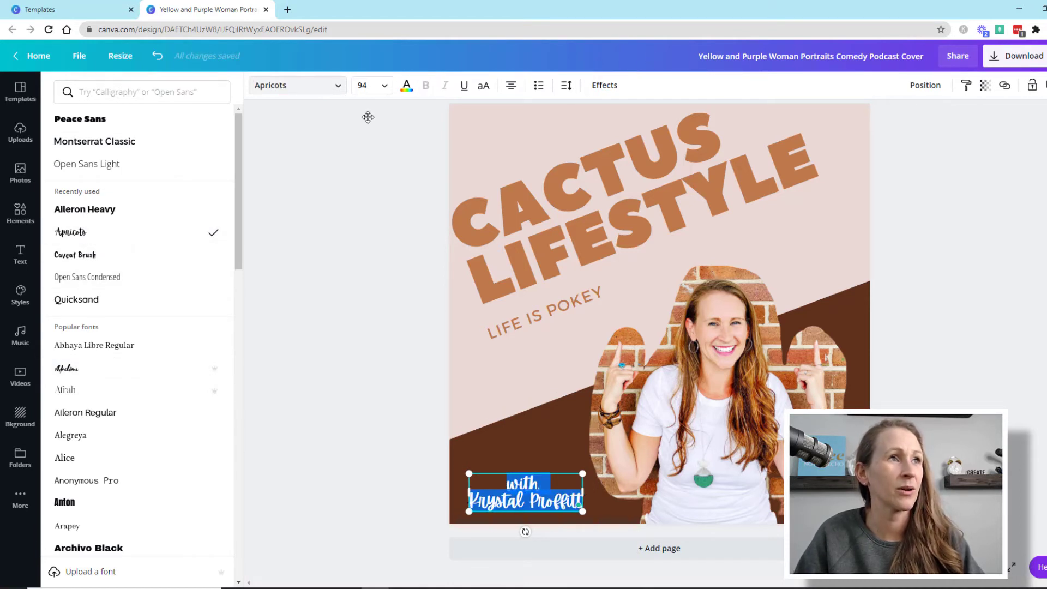
{"action": "left_click", "coordinate": [406, 86]}
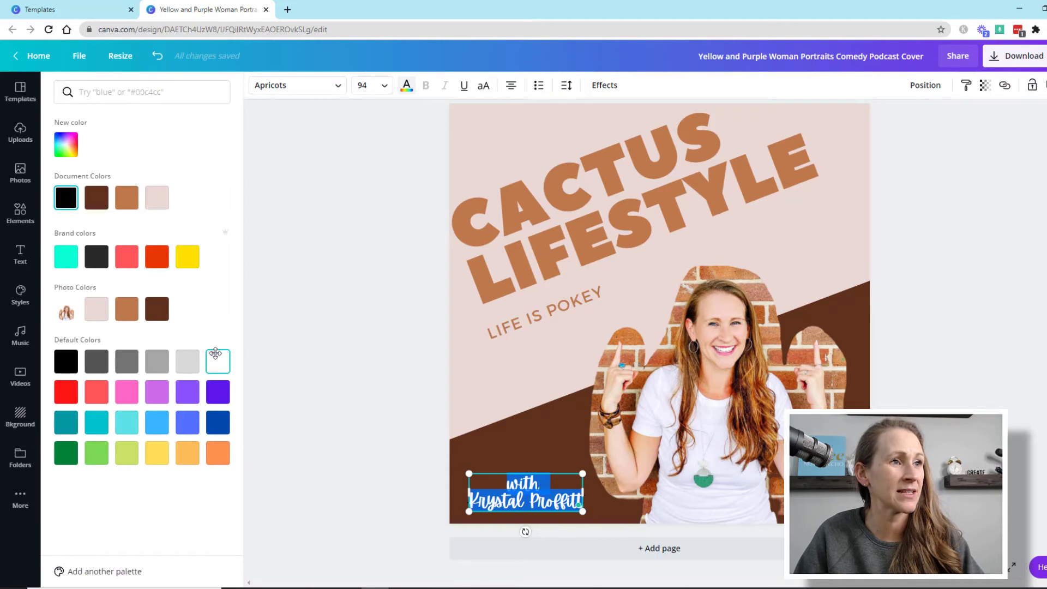
{"action": "left_click", "coordinate": [331, 265]}
{"action": "left_click", "coordinate": [982, 394]}
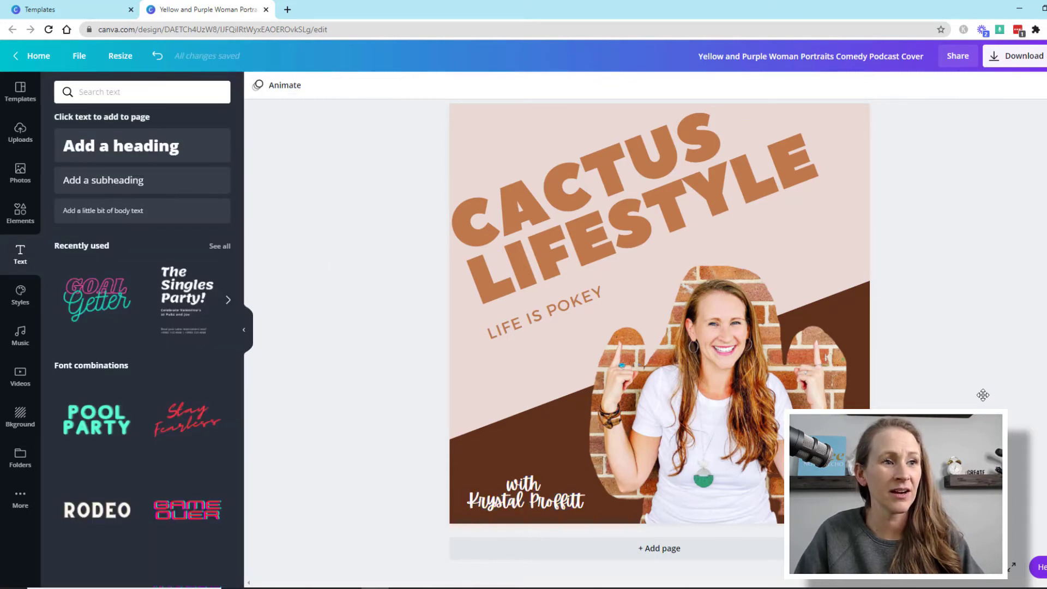